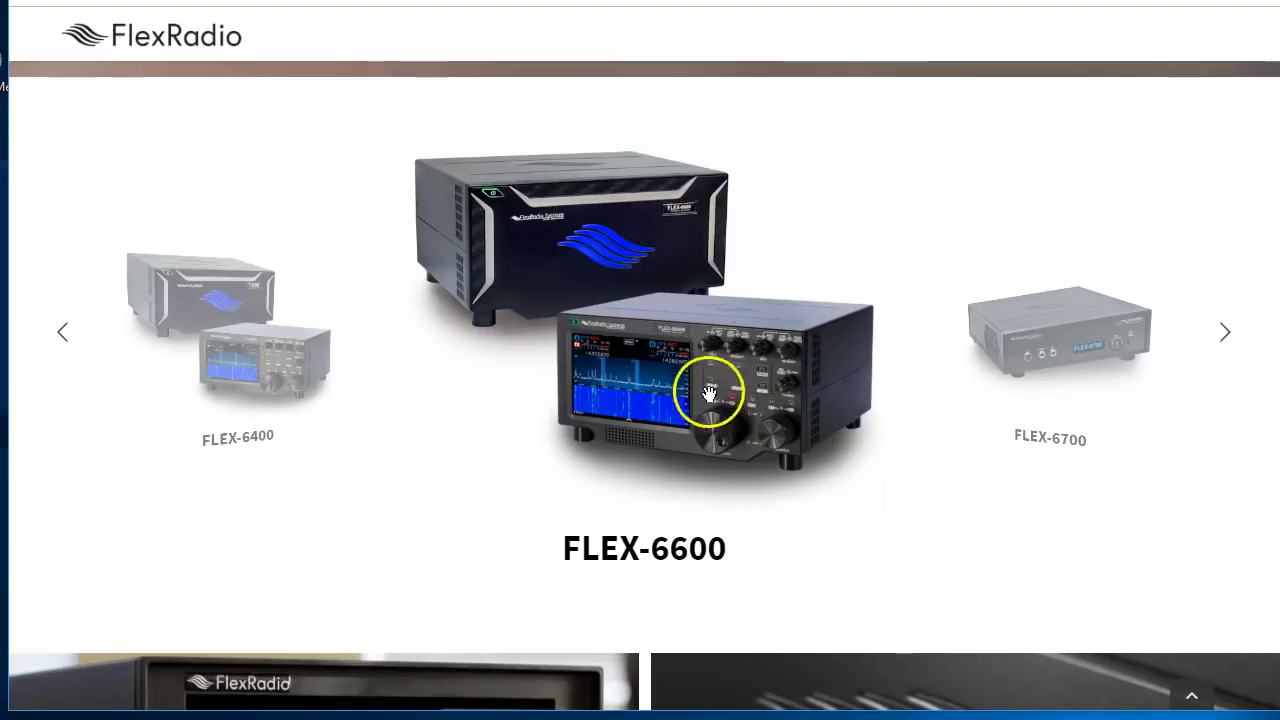
Scroll from the product carousel up to the FlexRadio home page's holiday deals banner
scroll(720, 325, "up", 6)
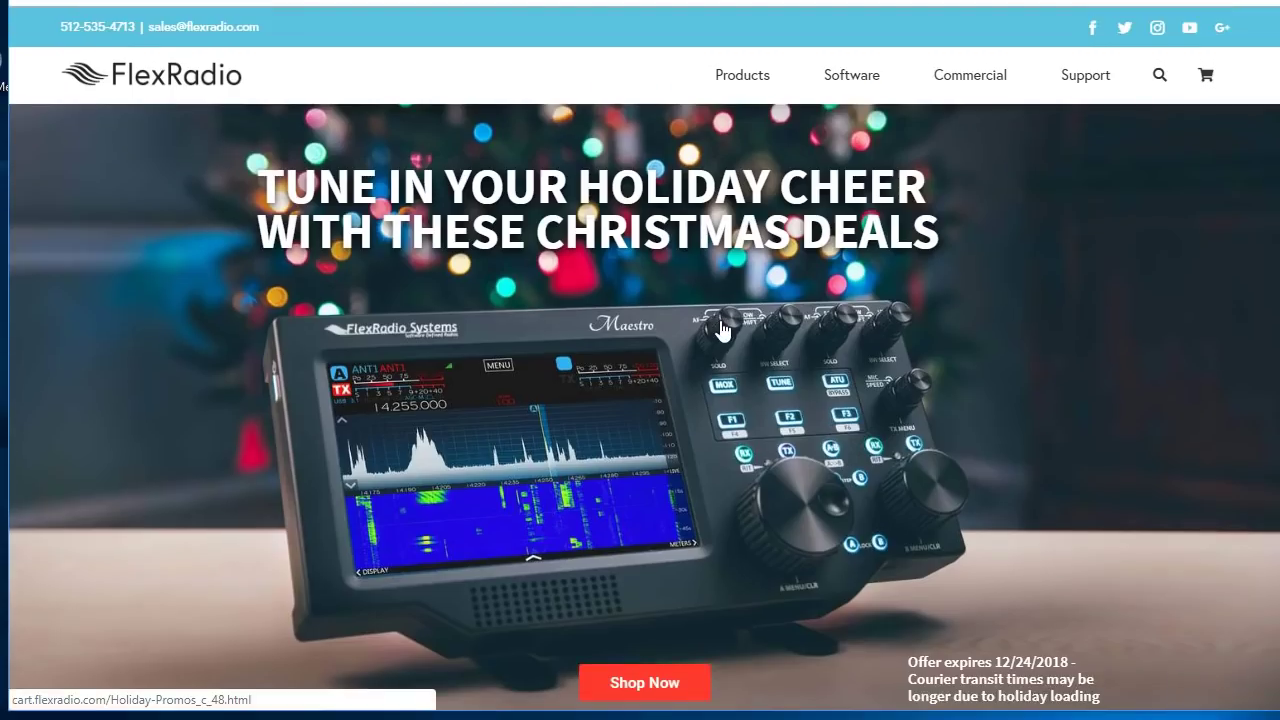
left_click(724, 328)
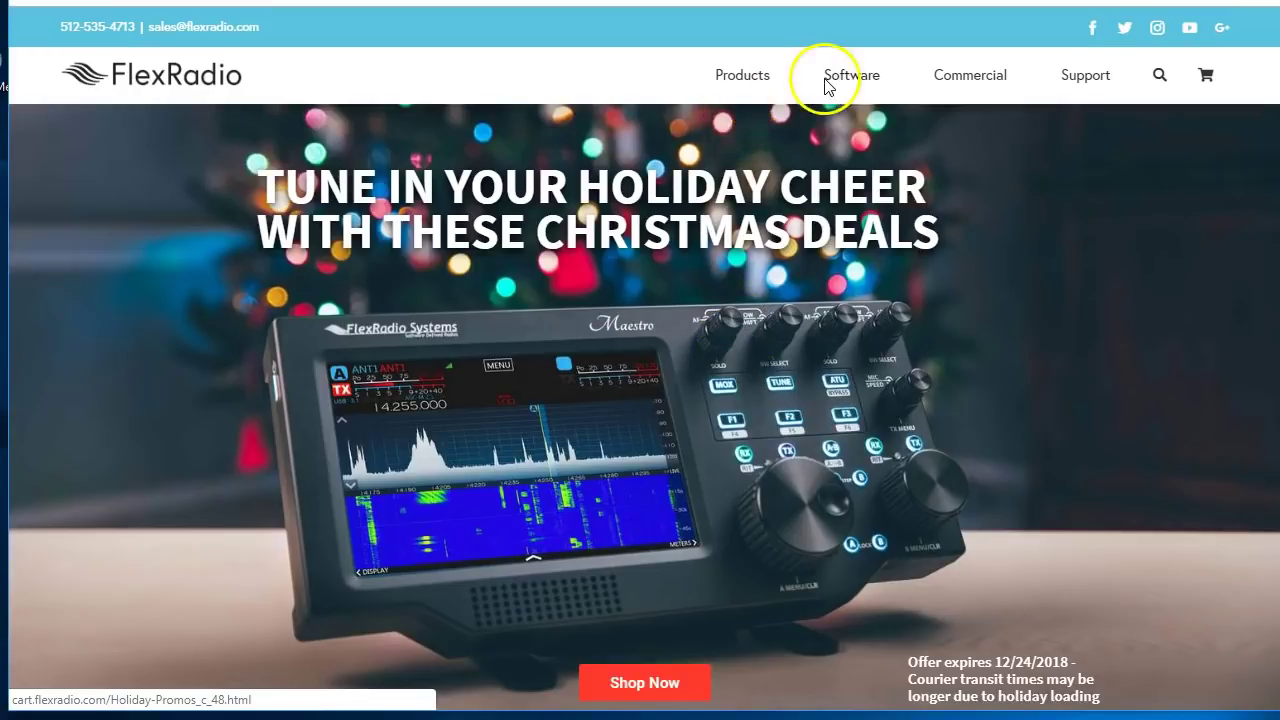
Go to Software > SSDR for Windows, then Download Now and Download Installer for v2.4.9
mouse_move(843, 80)
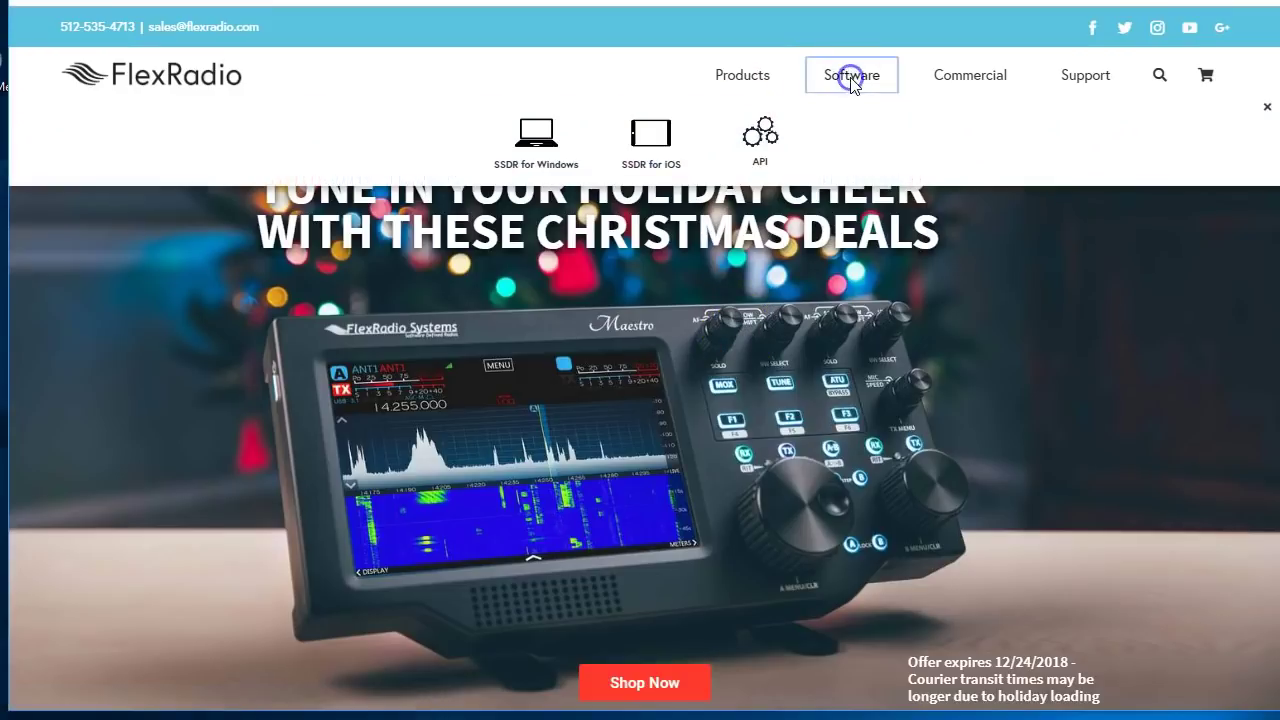
left_click(540, 148)
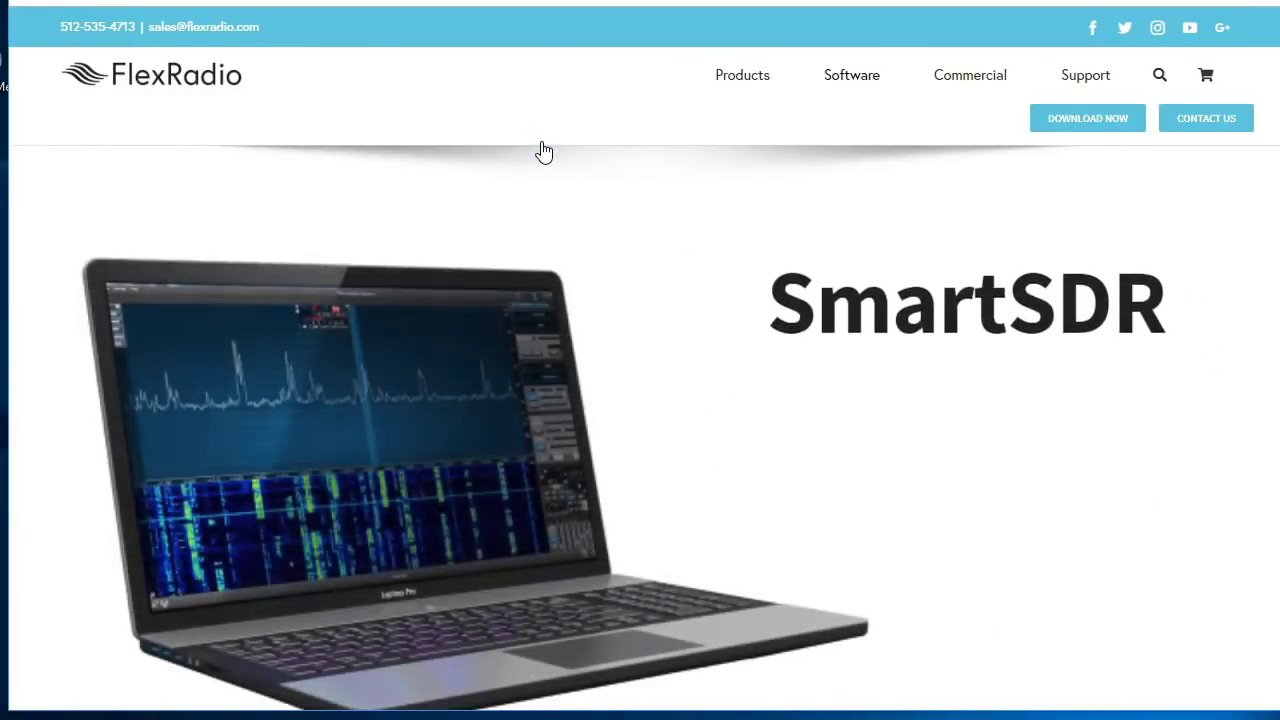
scroll(624, 212, "down", 2)
scroll(624, 212, "up", 2)
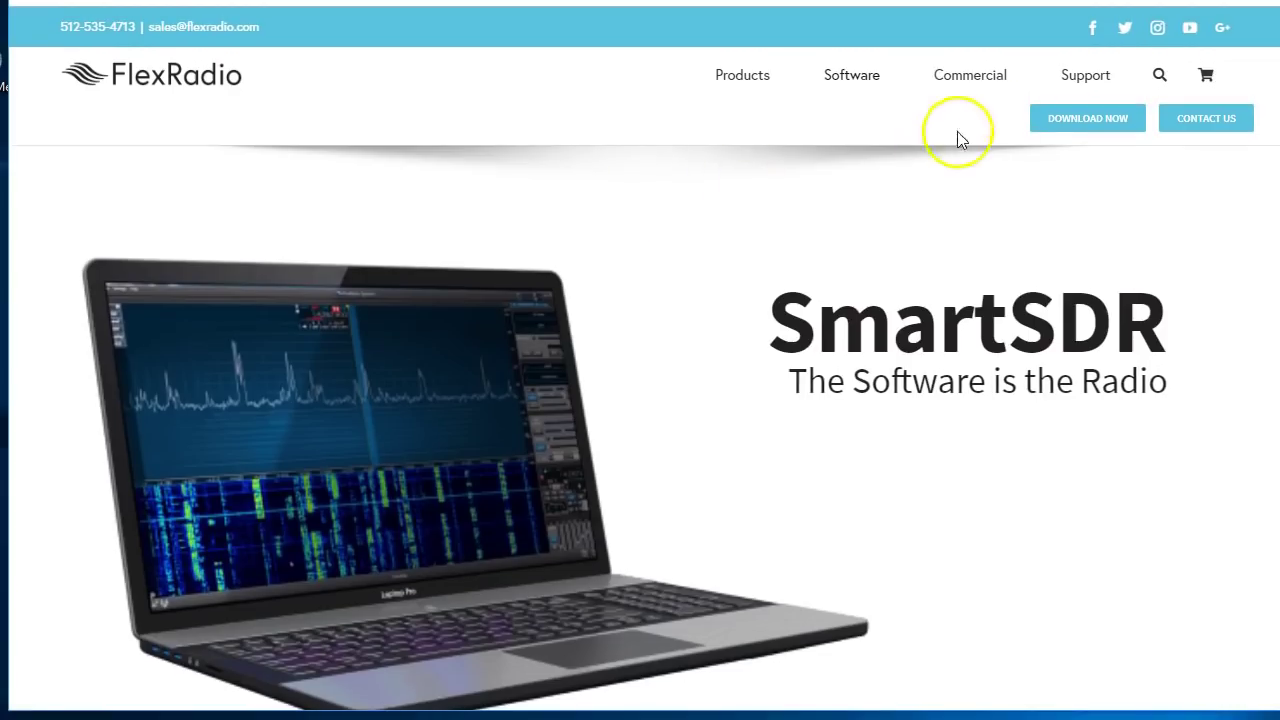
left_click(1108, 119)
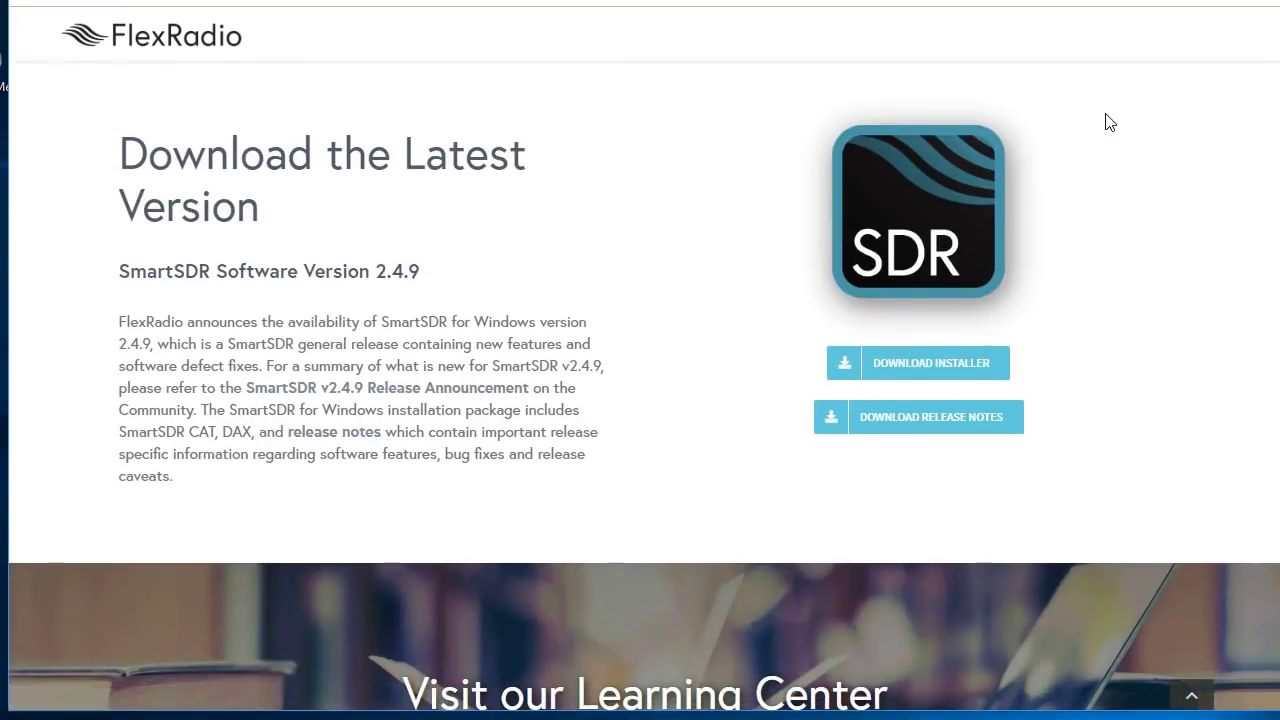
left_click(920, 375)
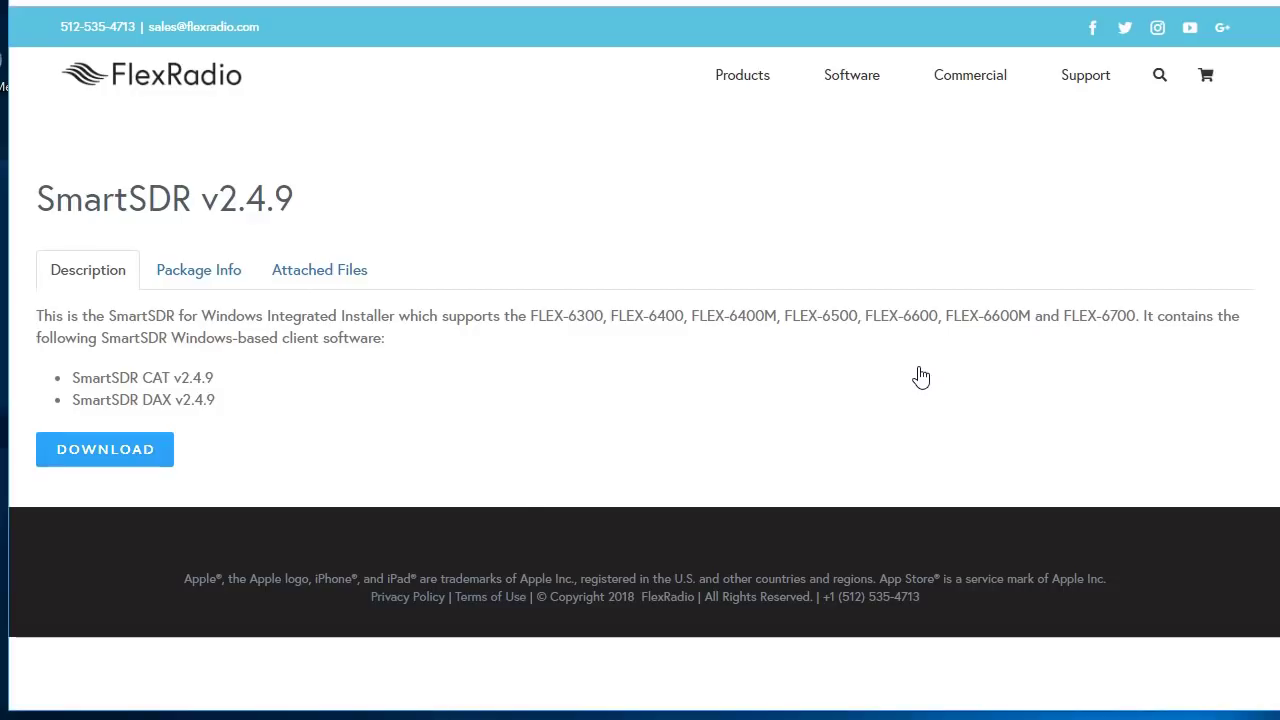
Download the SmartSDR v2.4.9 installer .exe and minimize Chrome to reveal the desktop
left_click(89, 449)
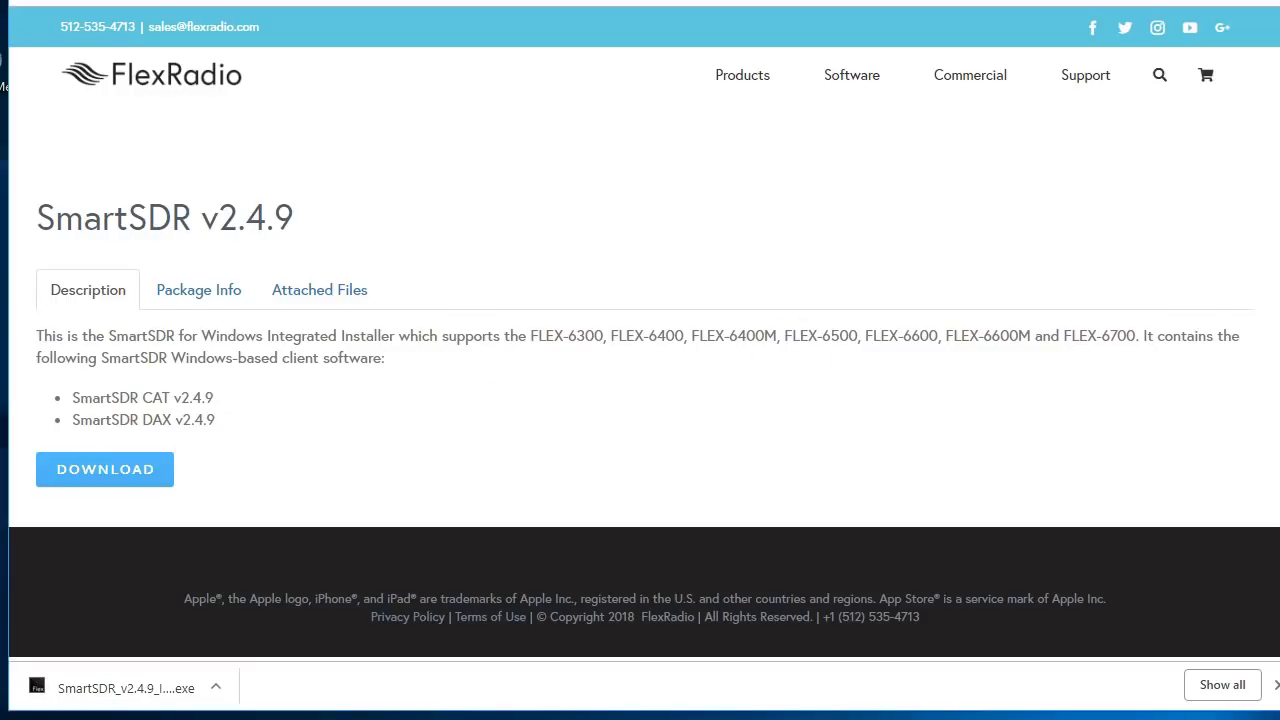
left_click_drag(1279, 265, 1030, 213)
key("super+d")
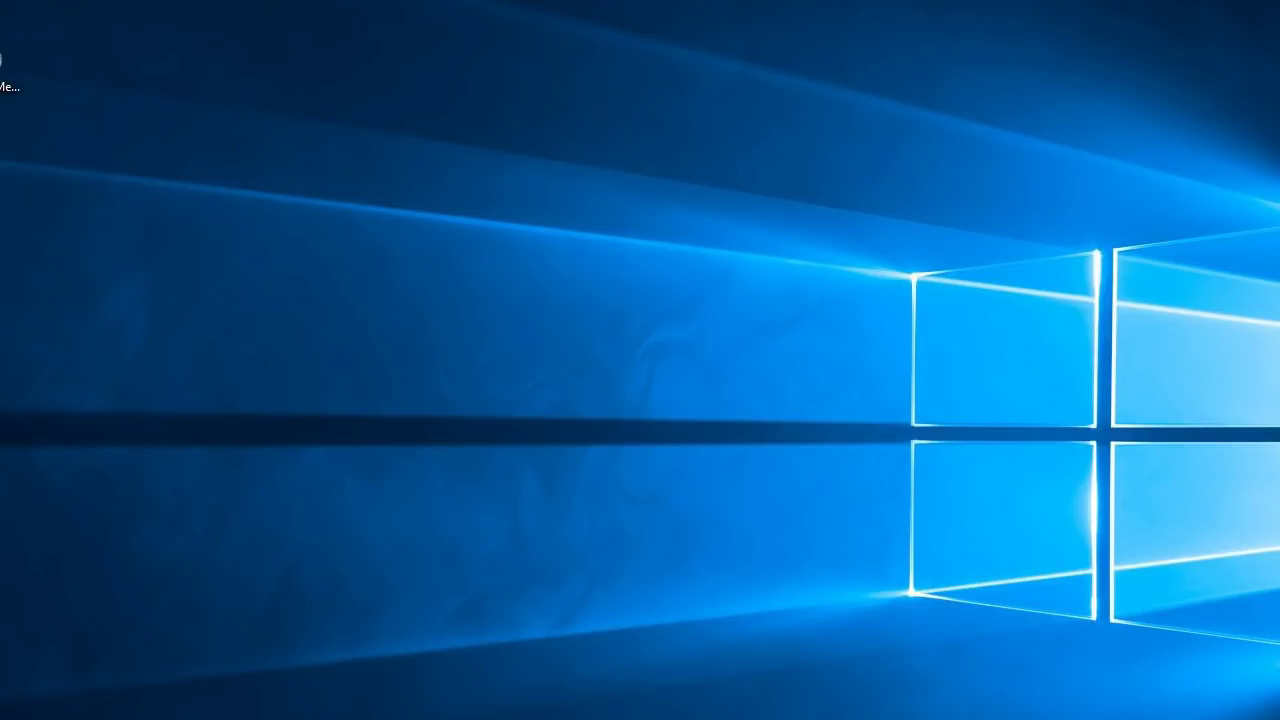
Refresh the desktop to show the v2.4.9 shortcuts and launch SmartSDR v2.4.9
key("ctrl+v")
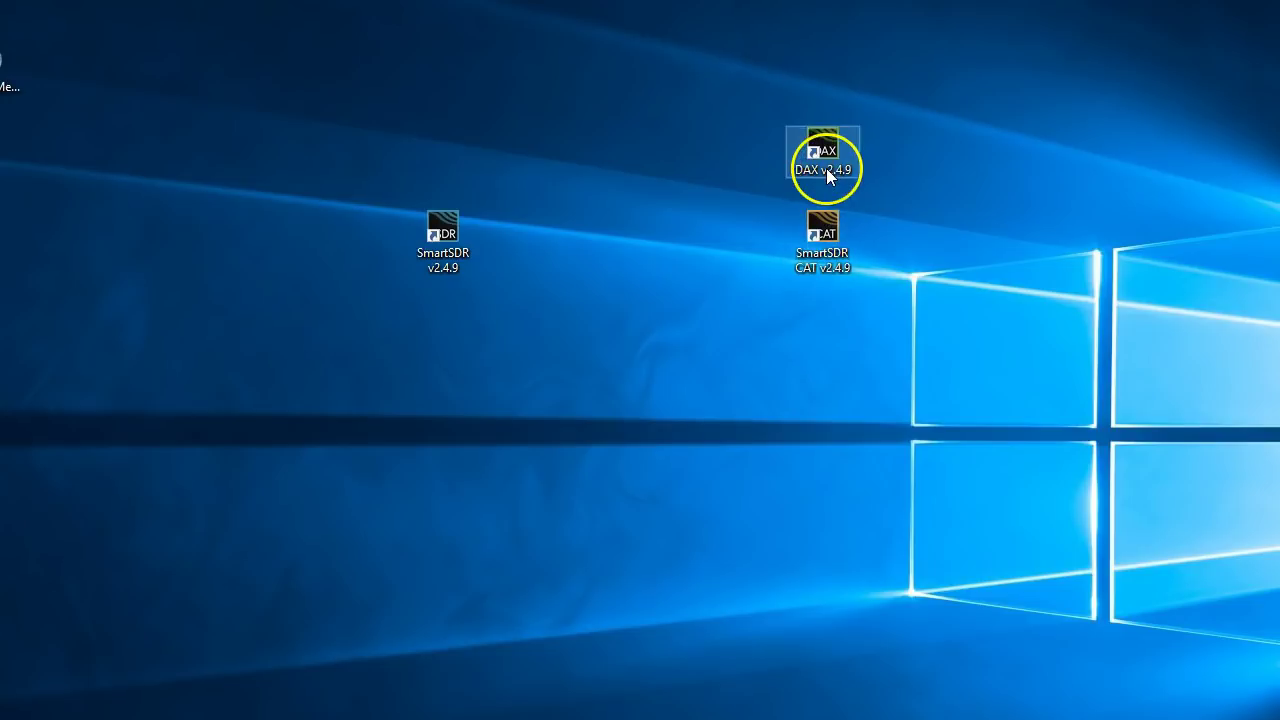
double_click(434, 231)
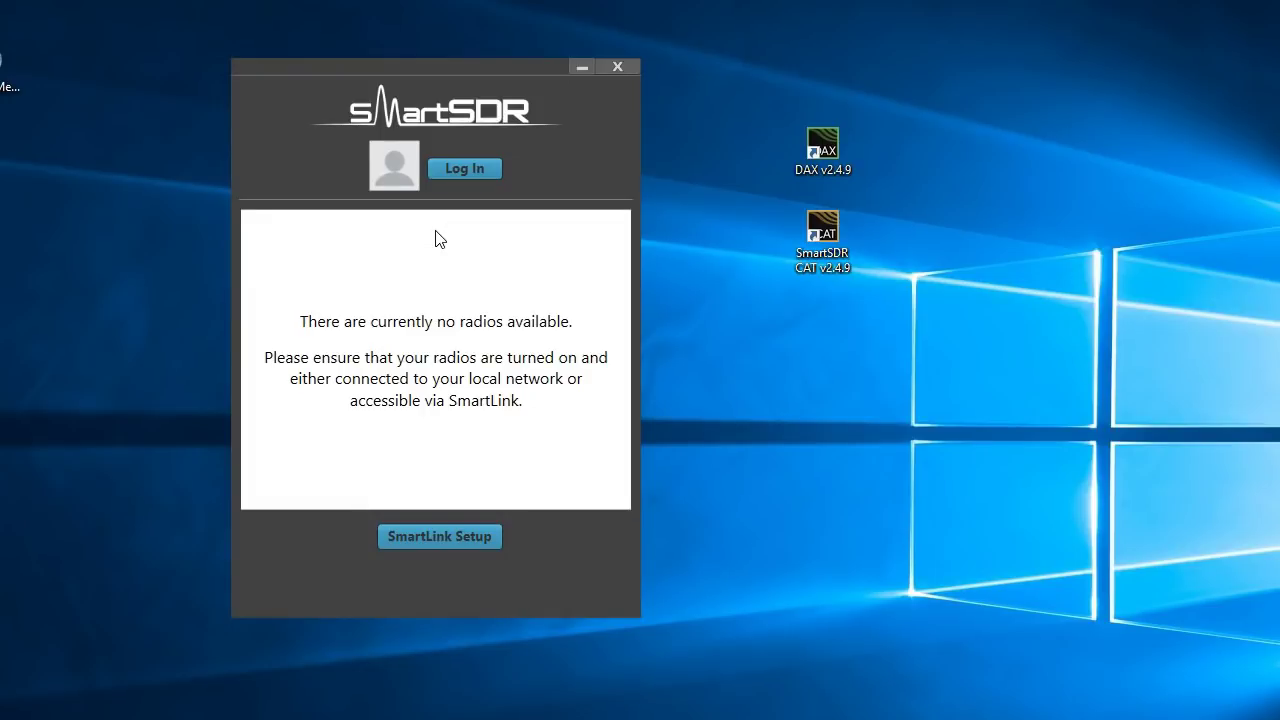
Log in to SmartLink with the account e-mail and password, correcting the e-mail's .com ending
left_click(480, 170)
left_click(456, 171)
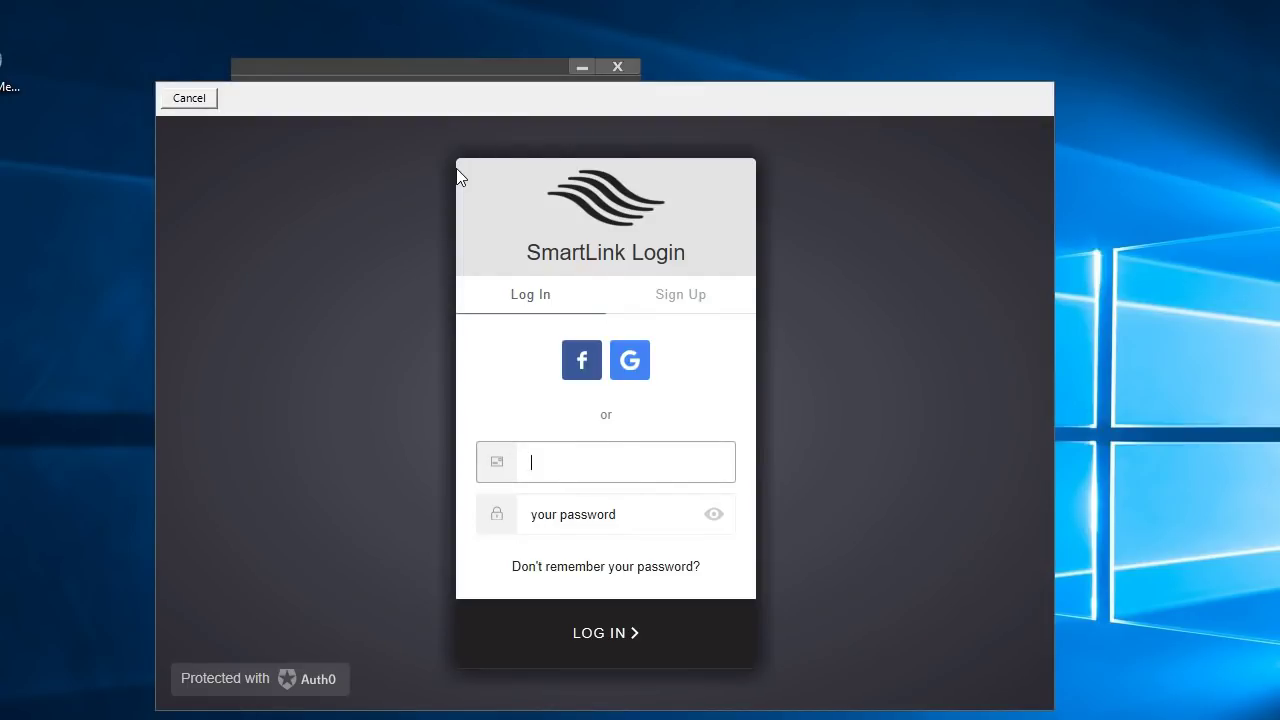
type("test")
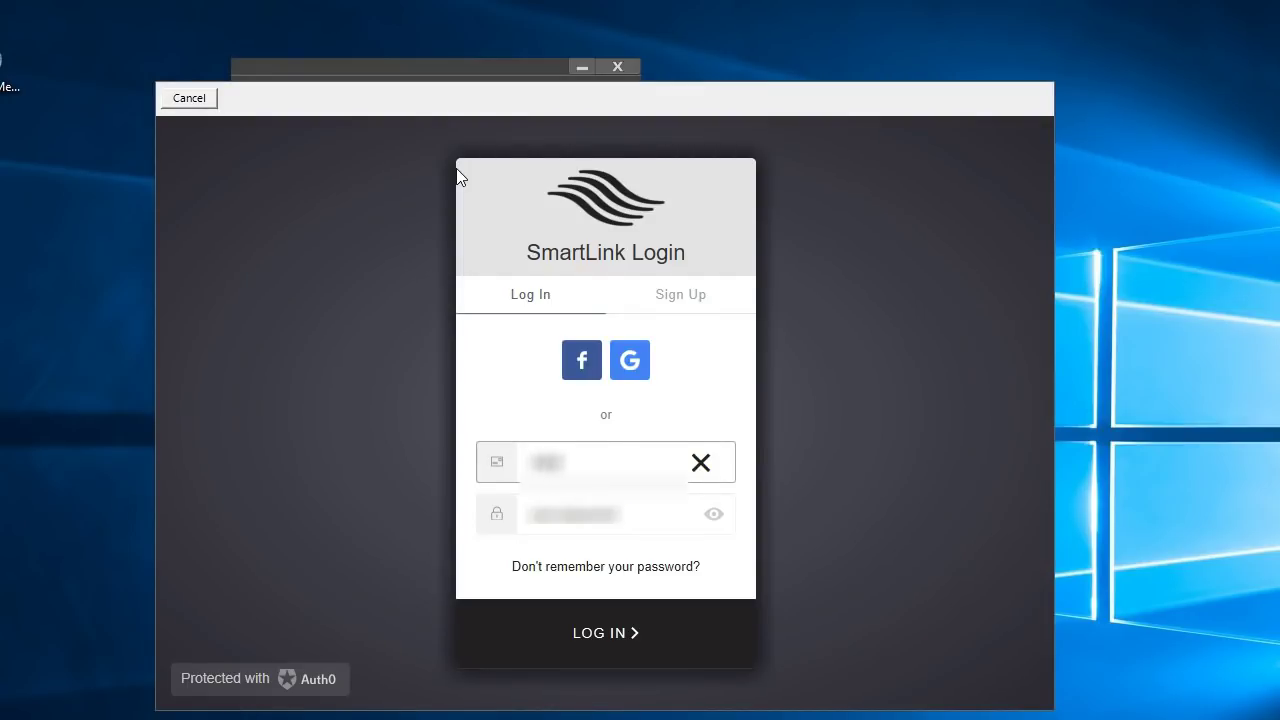
type("@test.com")
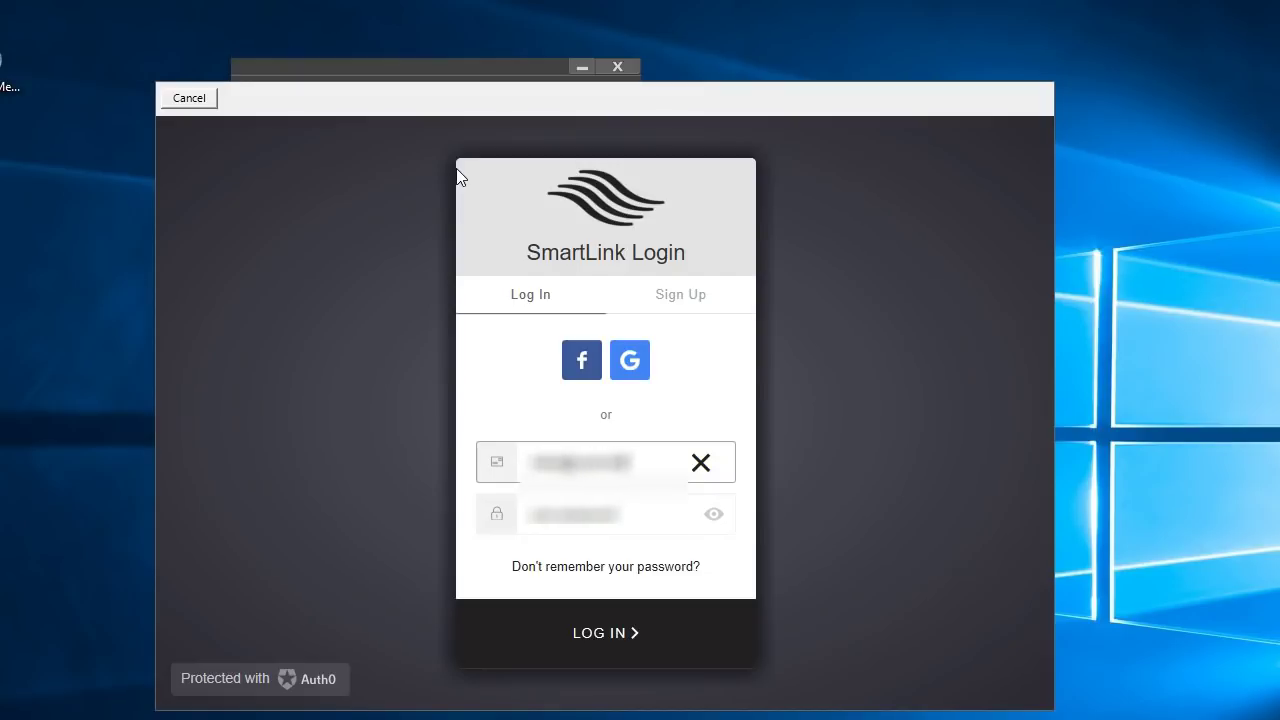
key("Tab")
key("BackSpace")
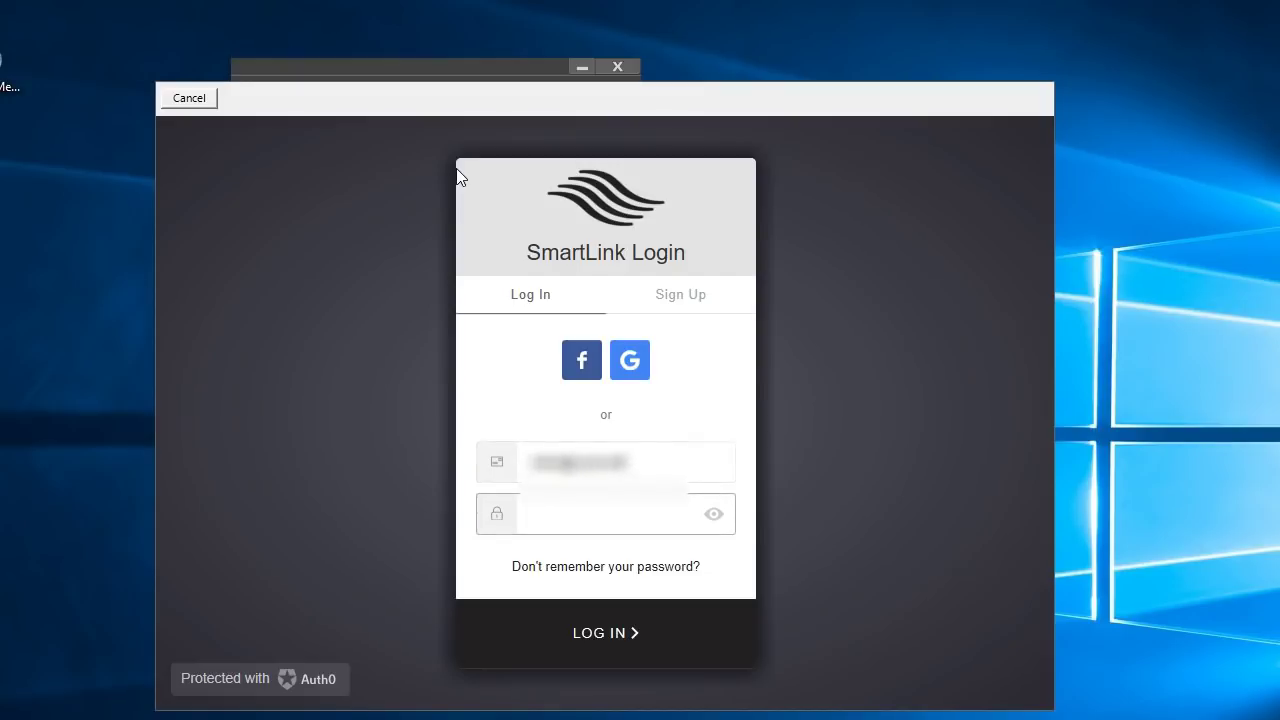
type("password")
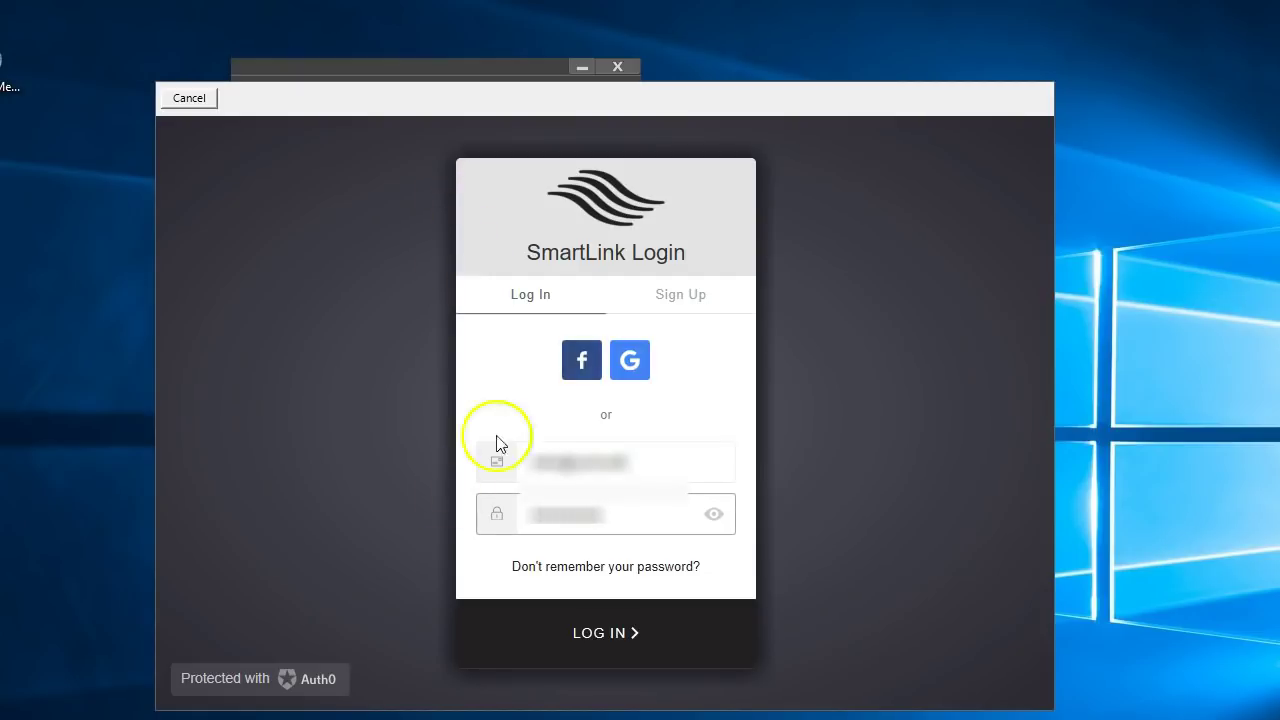
left_click(614, 633)
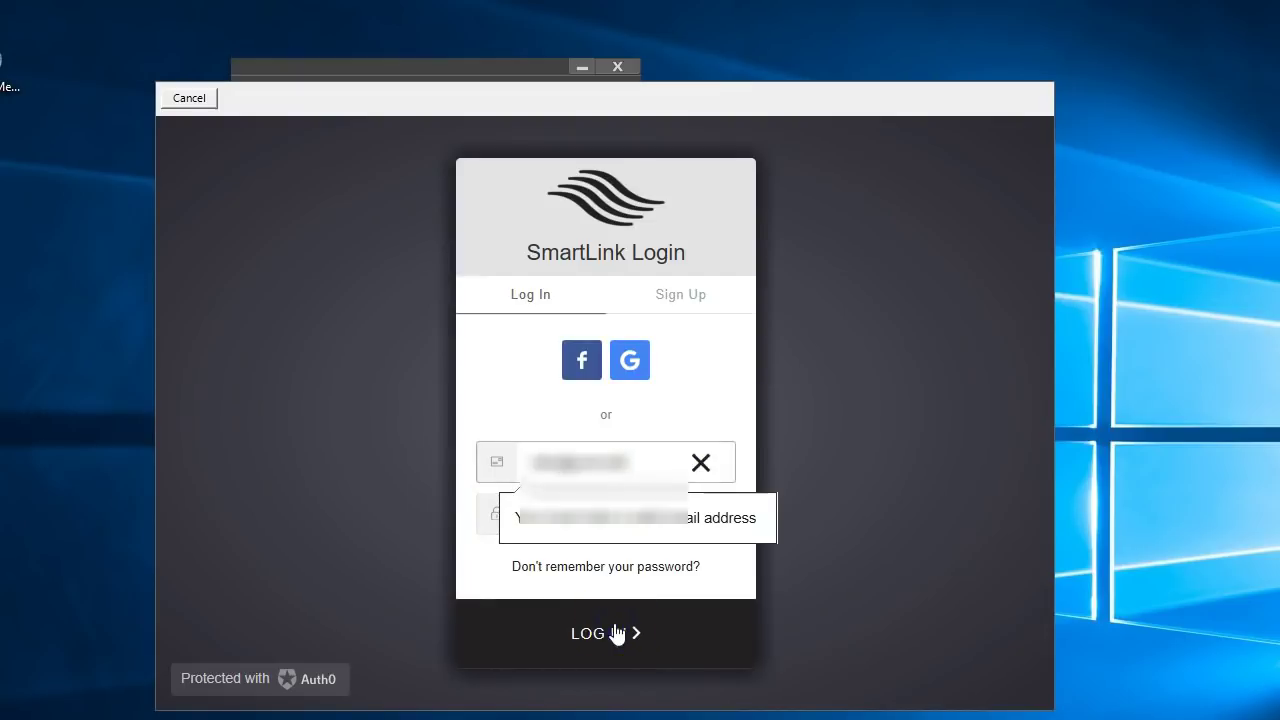
type(".com")
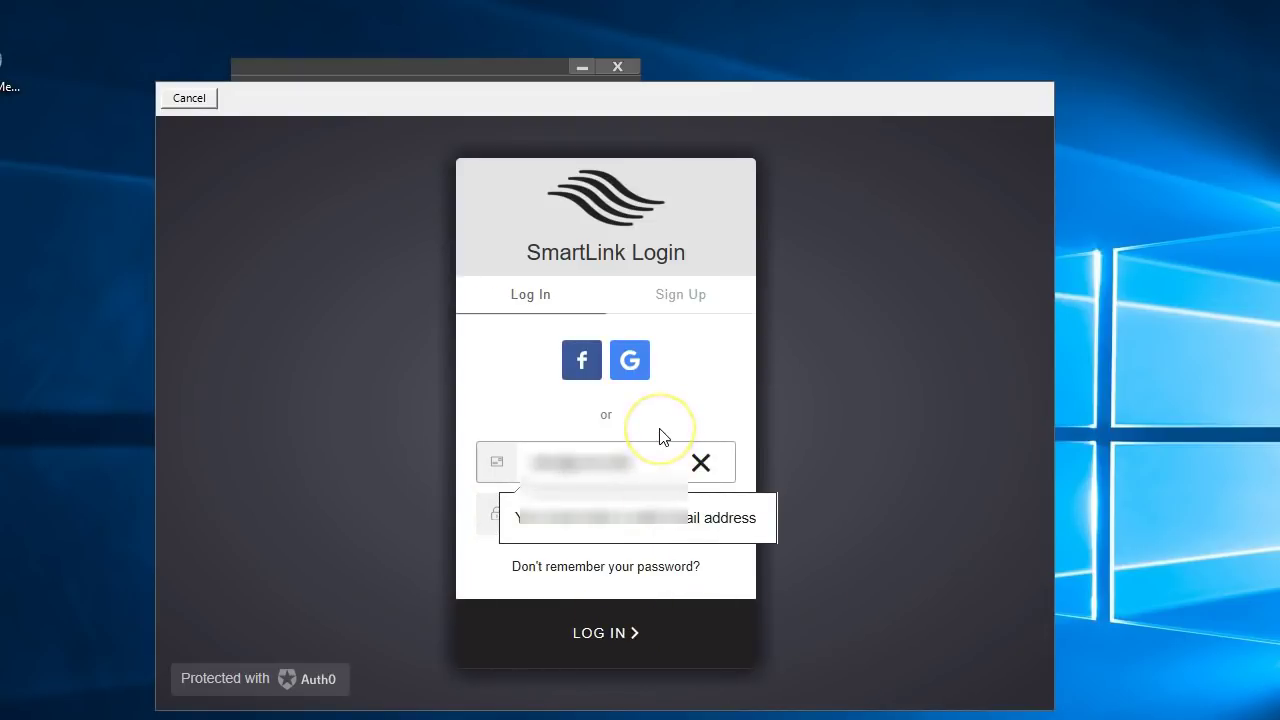
key("Return")
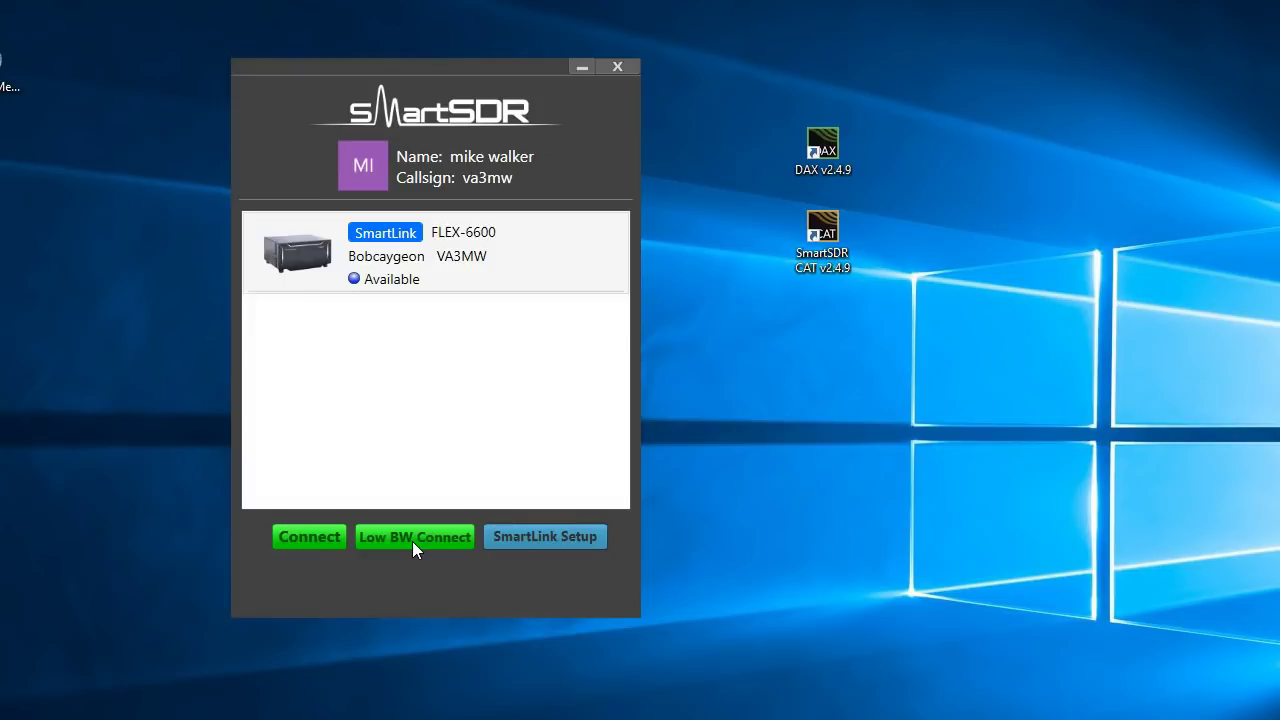
Select the remote FLEX-6600 in the radio chooser and connect to it
left_click(463, 258)
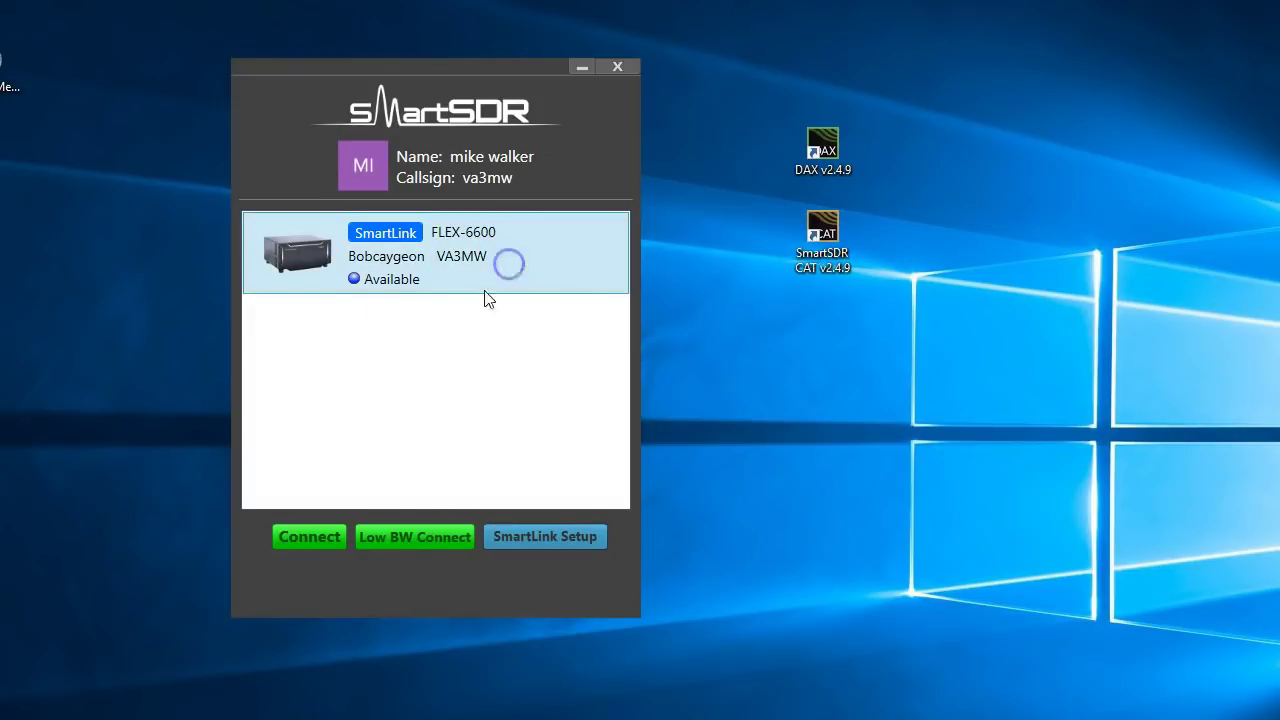
left_click(306, 538)
left_click(312, 537)
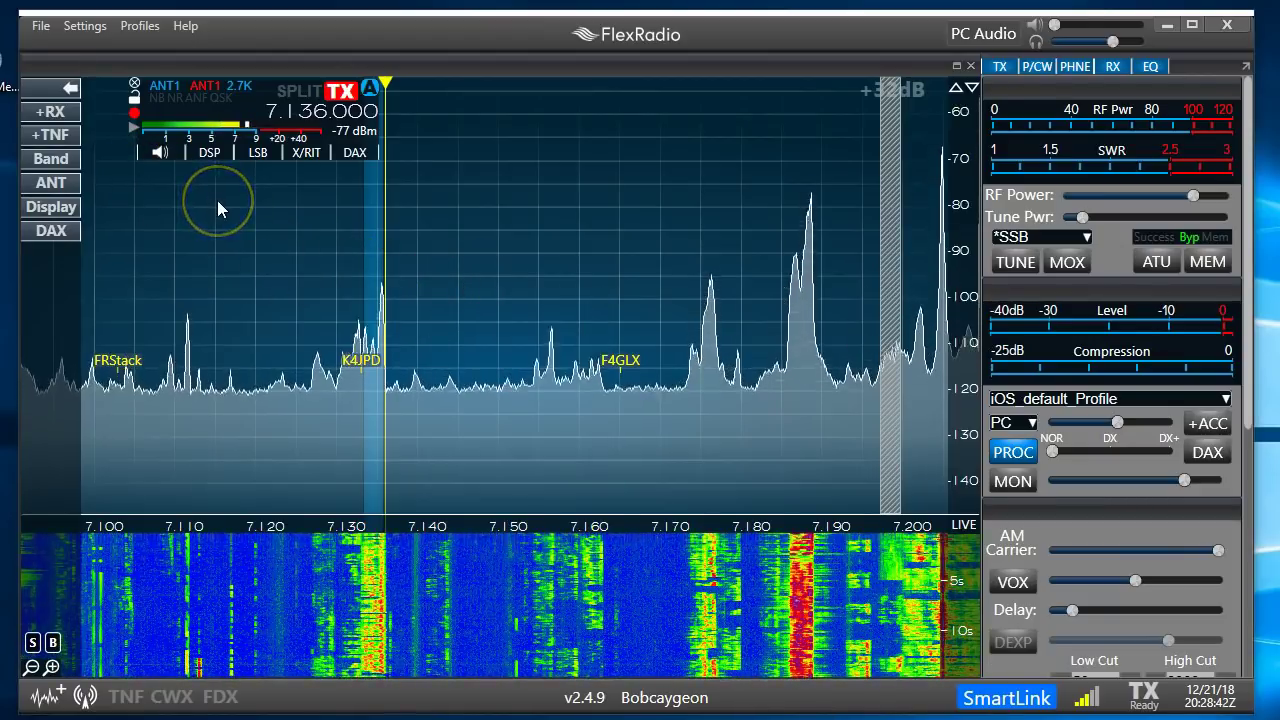
In slice A's antenna settings, keep ANT1 for receive and return RF gain to the middle
left_click(52, 183)
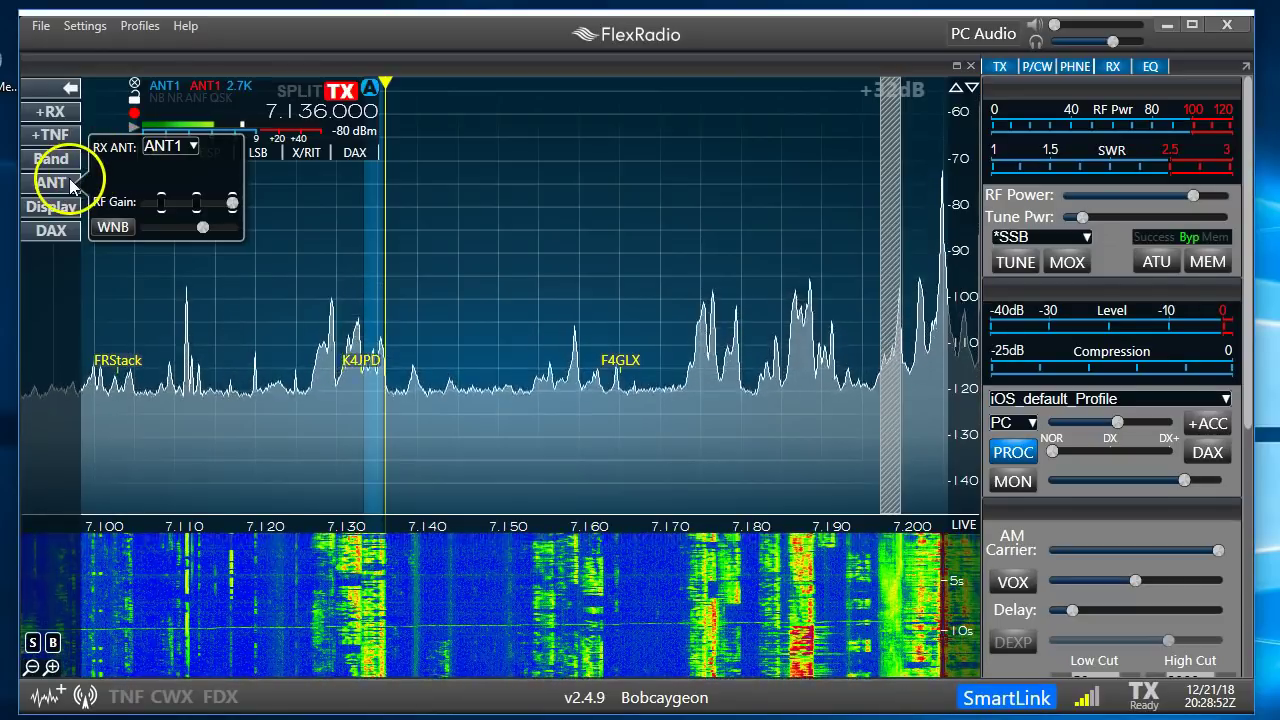
left_click(176, 150)
left_click(163, 163)
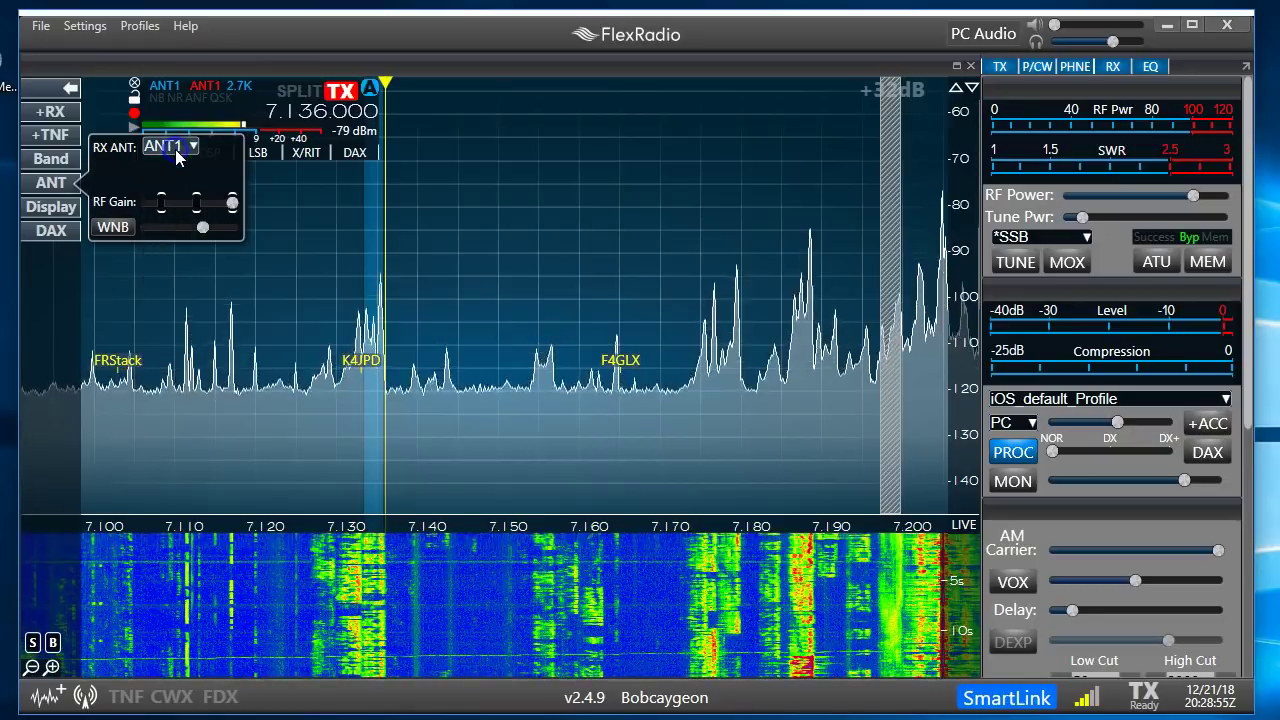
left_click(47, 183)
left_click(47, 184)
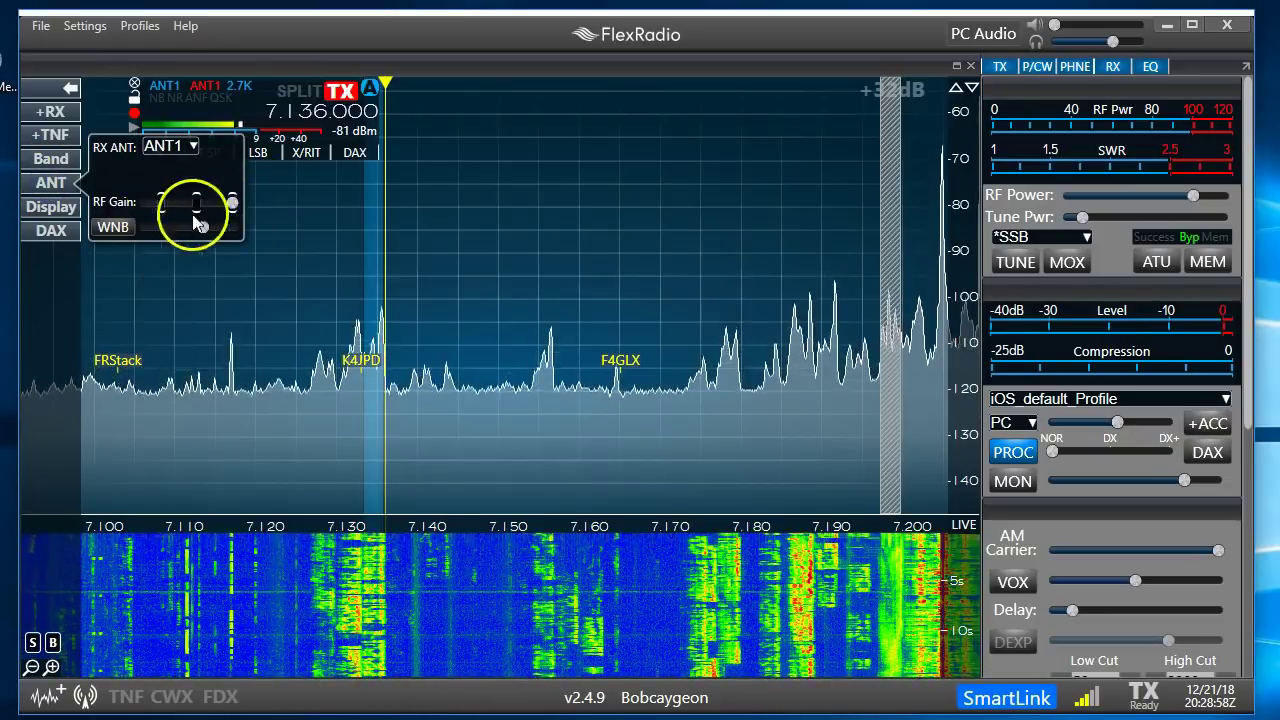
mouse_move(195, 208)
left_mouse_down()
mouse_move(143, 200)
mouse_move(200, 207)
left_mouse_up()
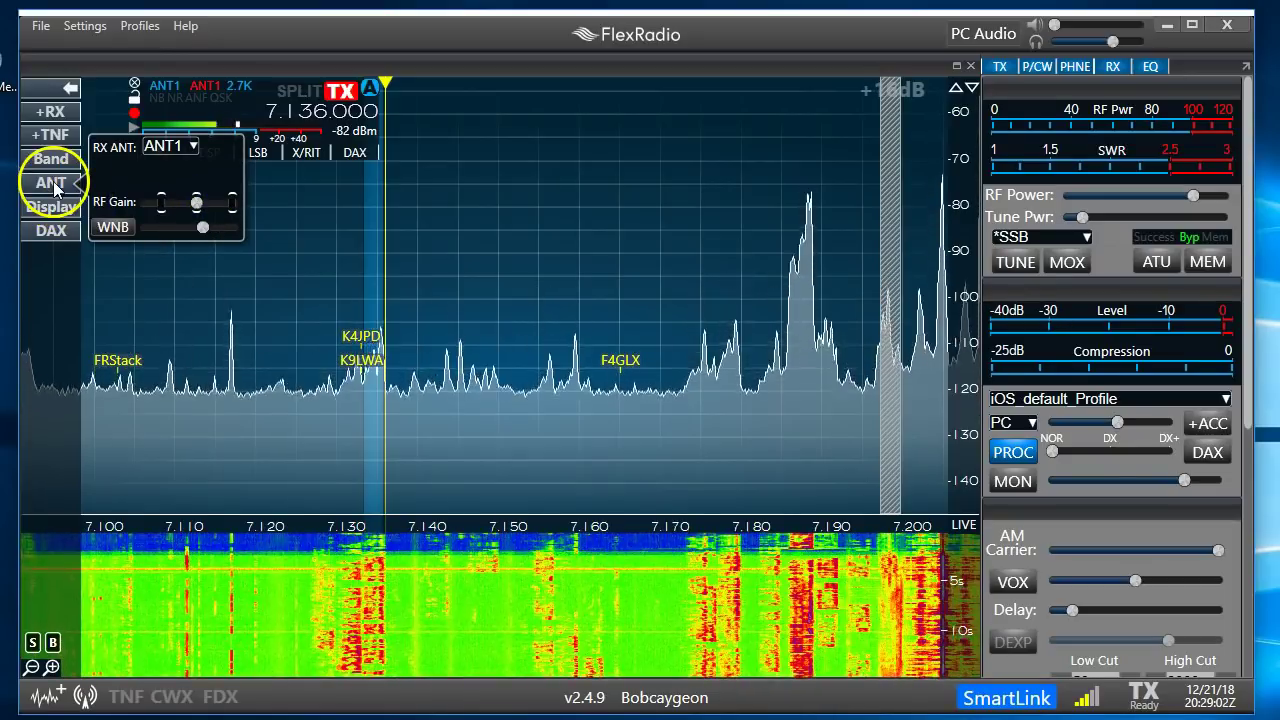
left_click(51, 183)
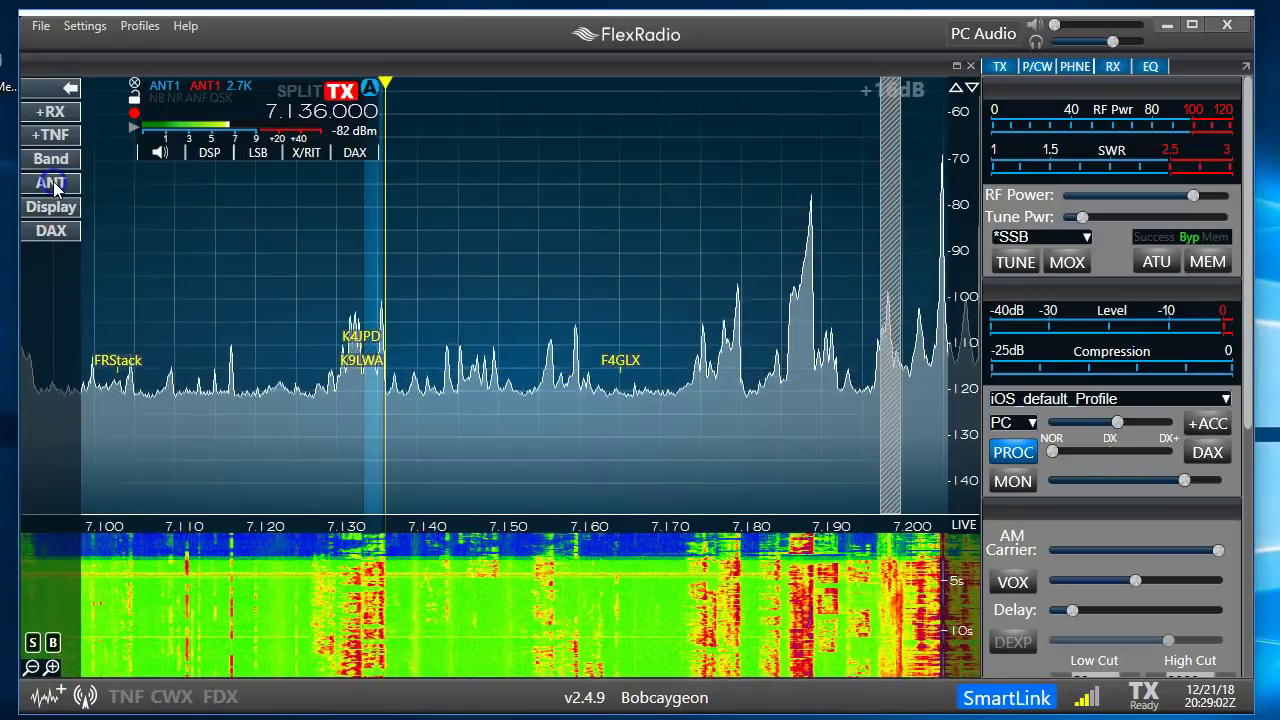
Choose RX B from slice A's receive antenna list, then close the list
left_click(201, 86)
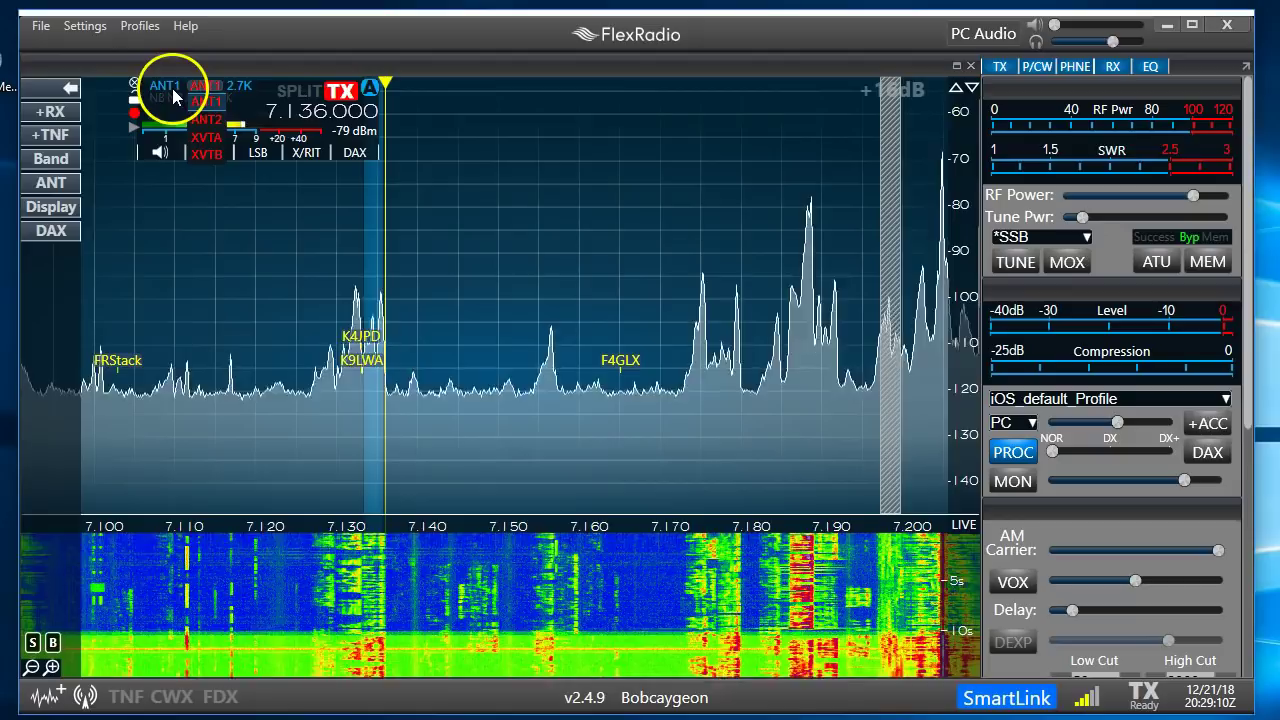
left_click(170, 88)
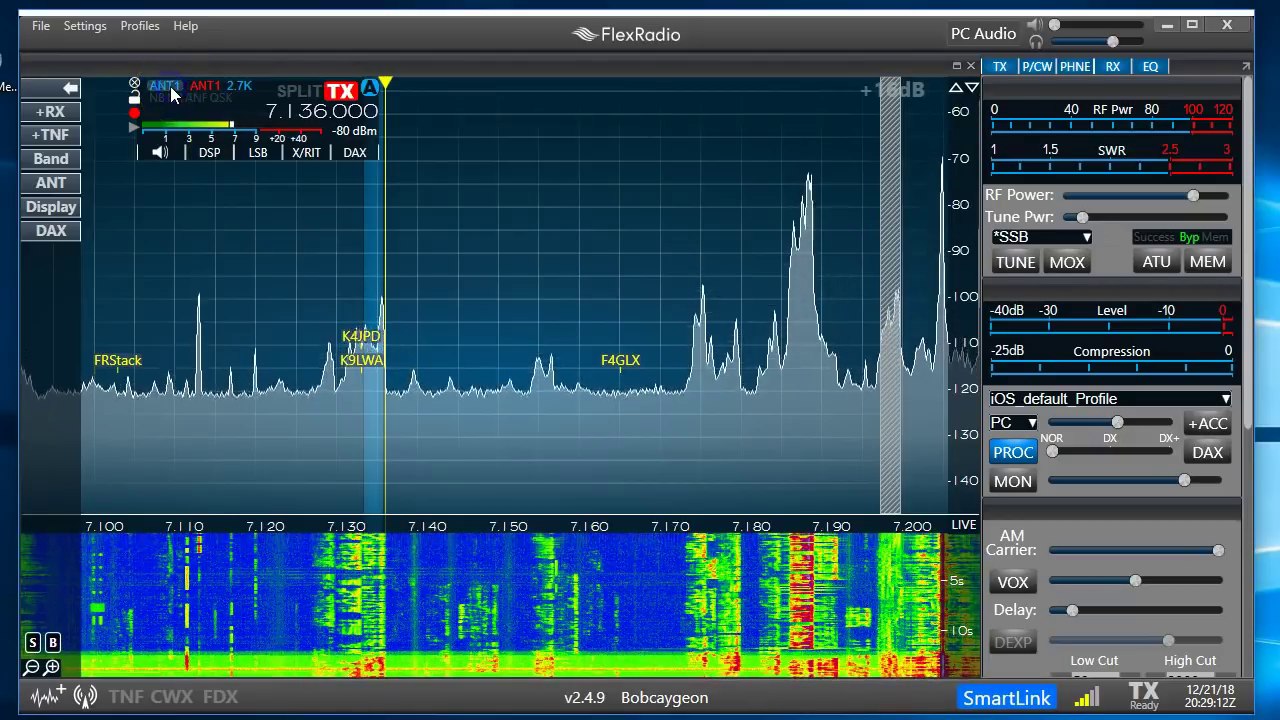
left_click(175, 145)
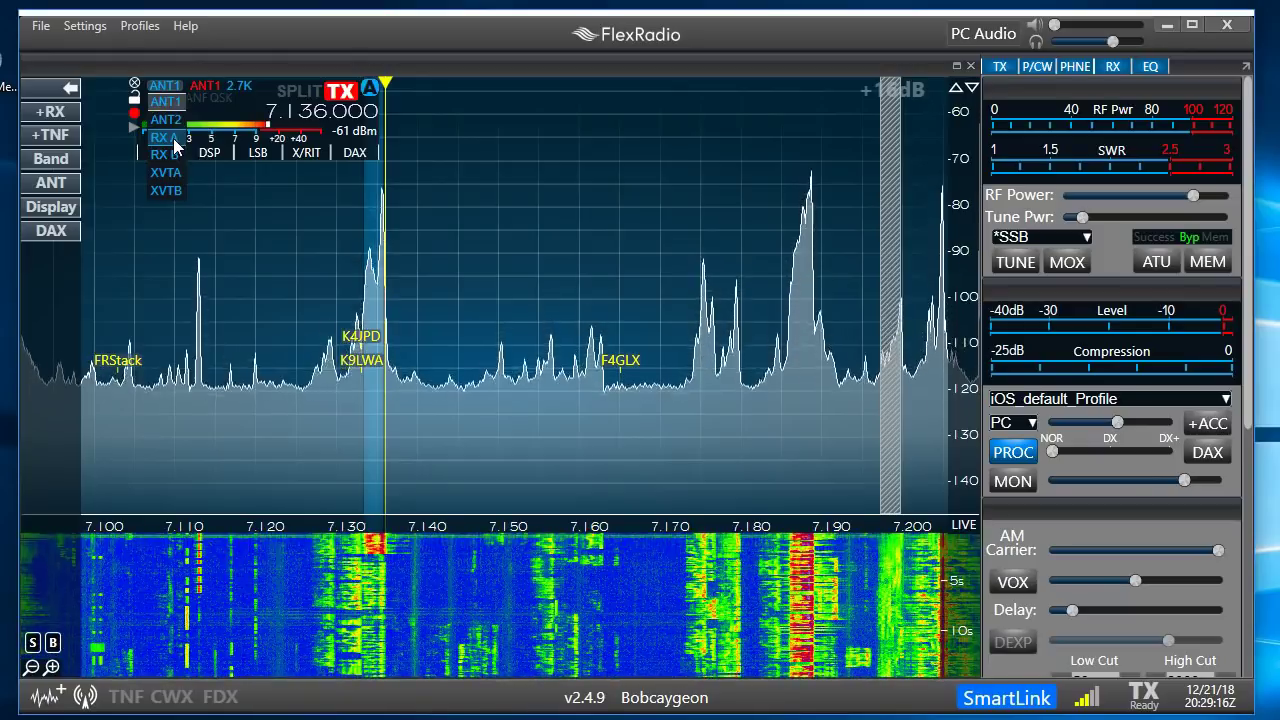
left_click(170, 155)
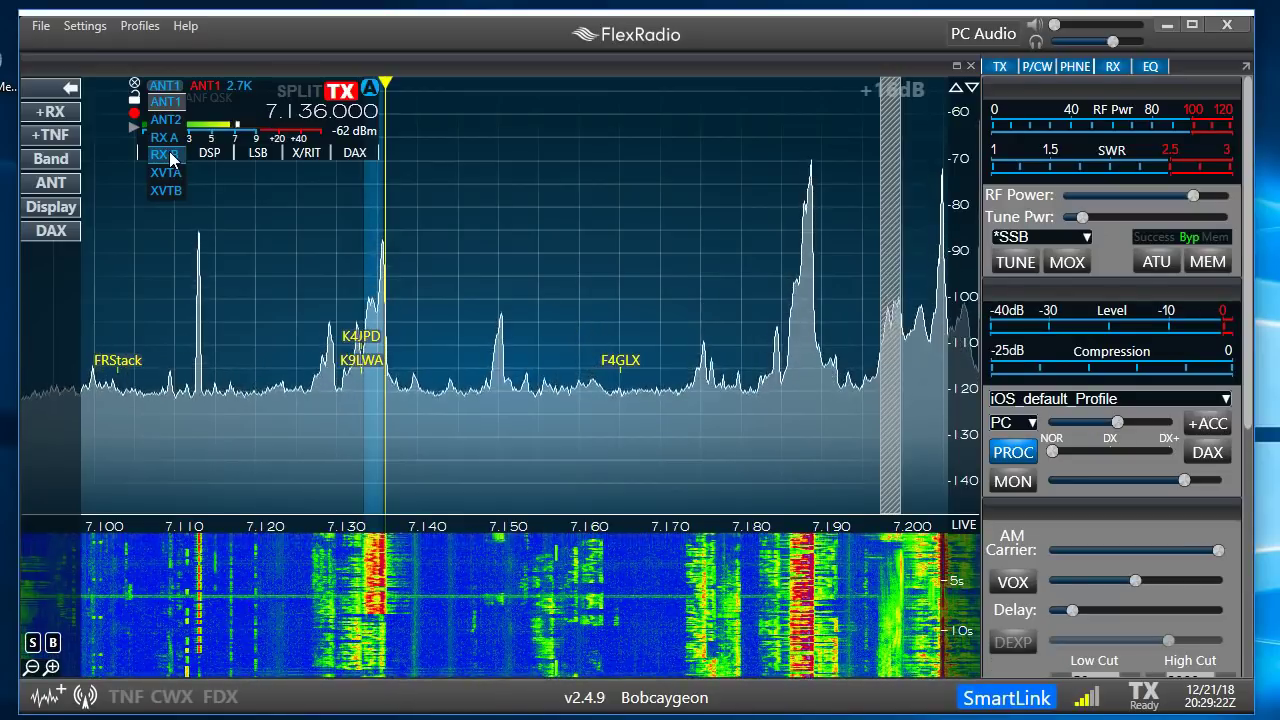
left_click(55, 160)
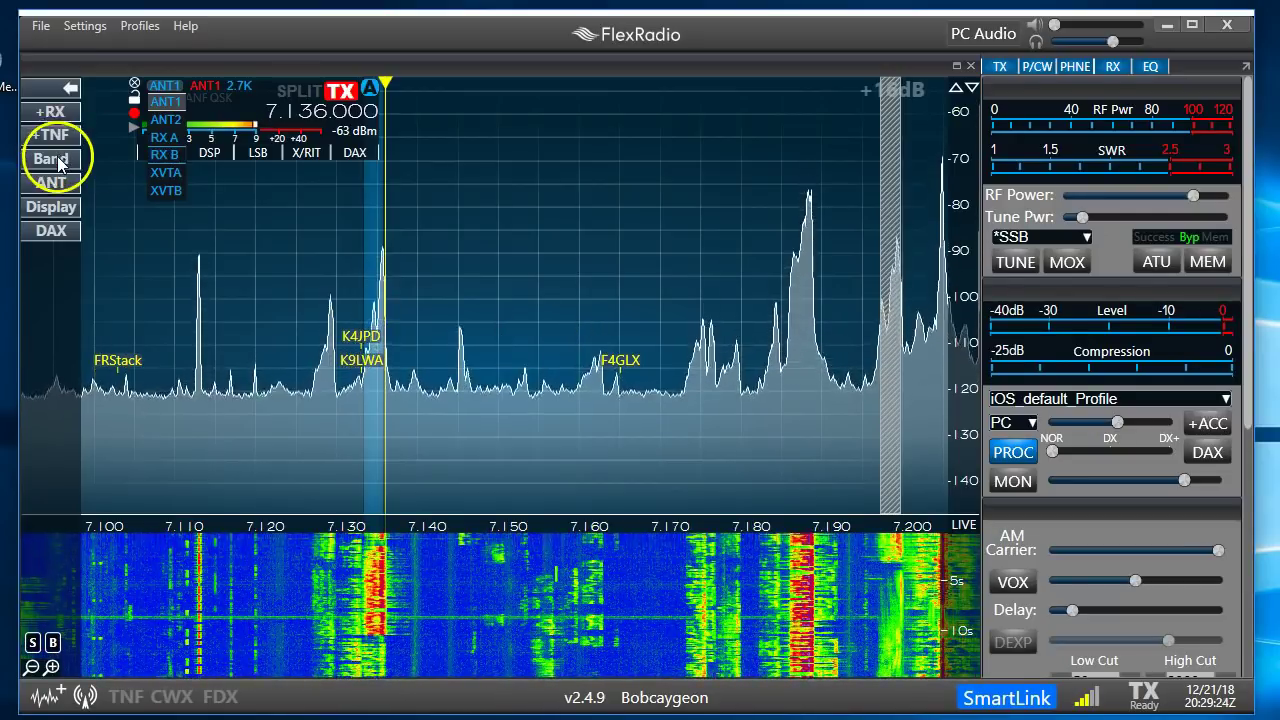
left_click(55, 160)
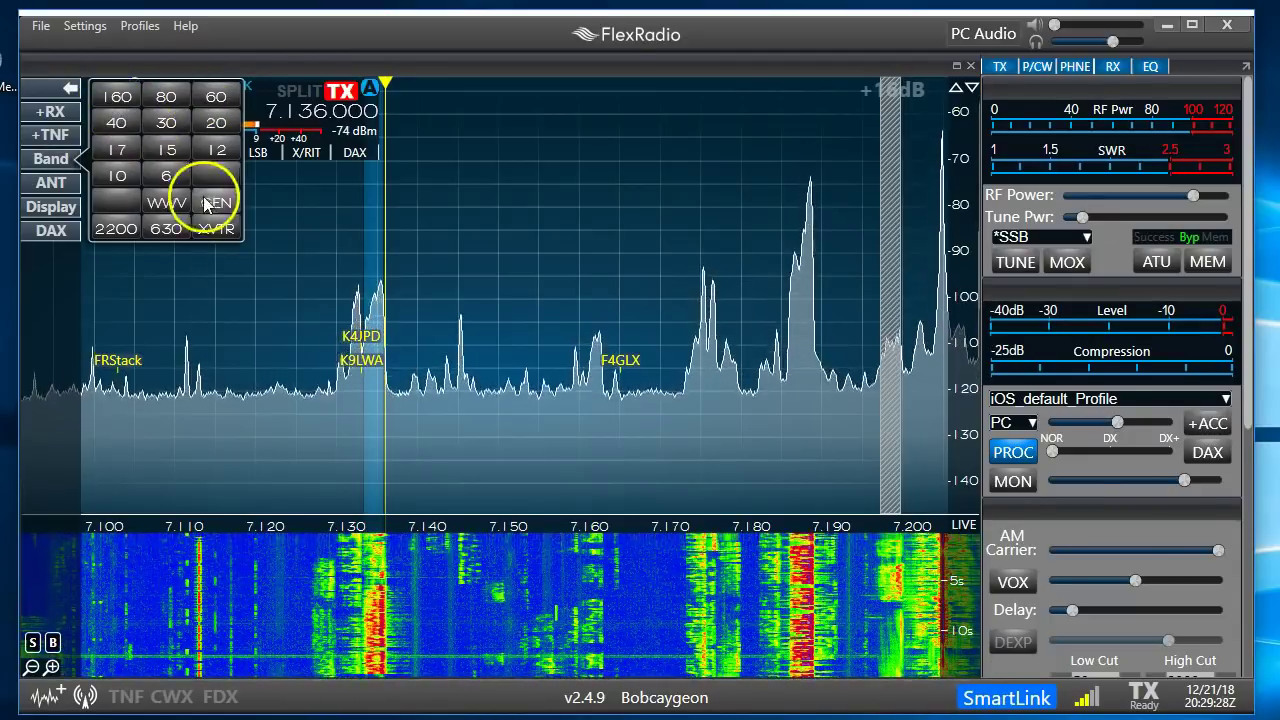
left_click(55, 207)
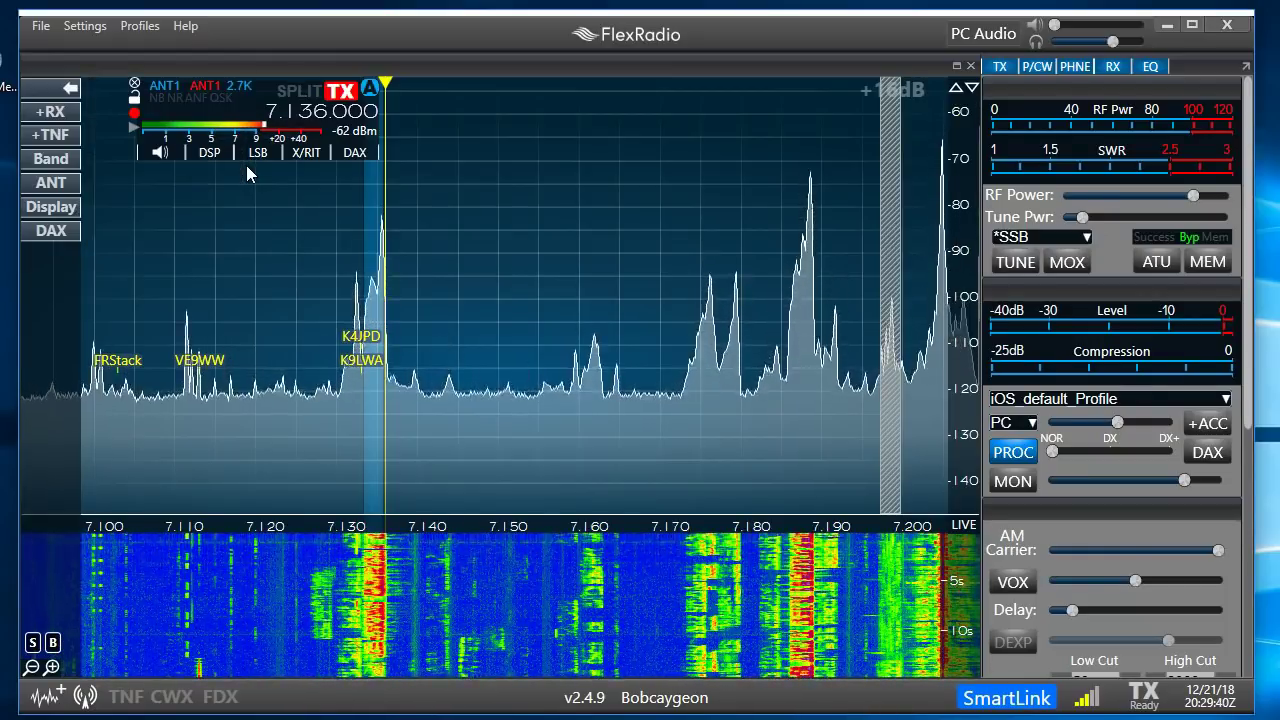
In Display settings, adjust the waterfall rate, set frame rate to 21 and averaging to about 54
left_click(68, 208)
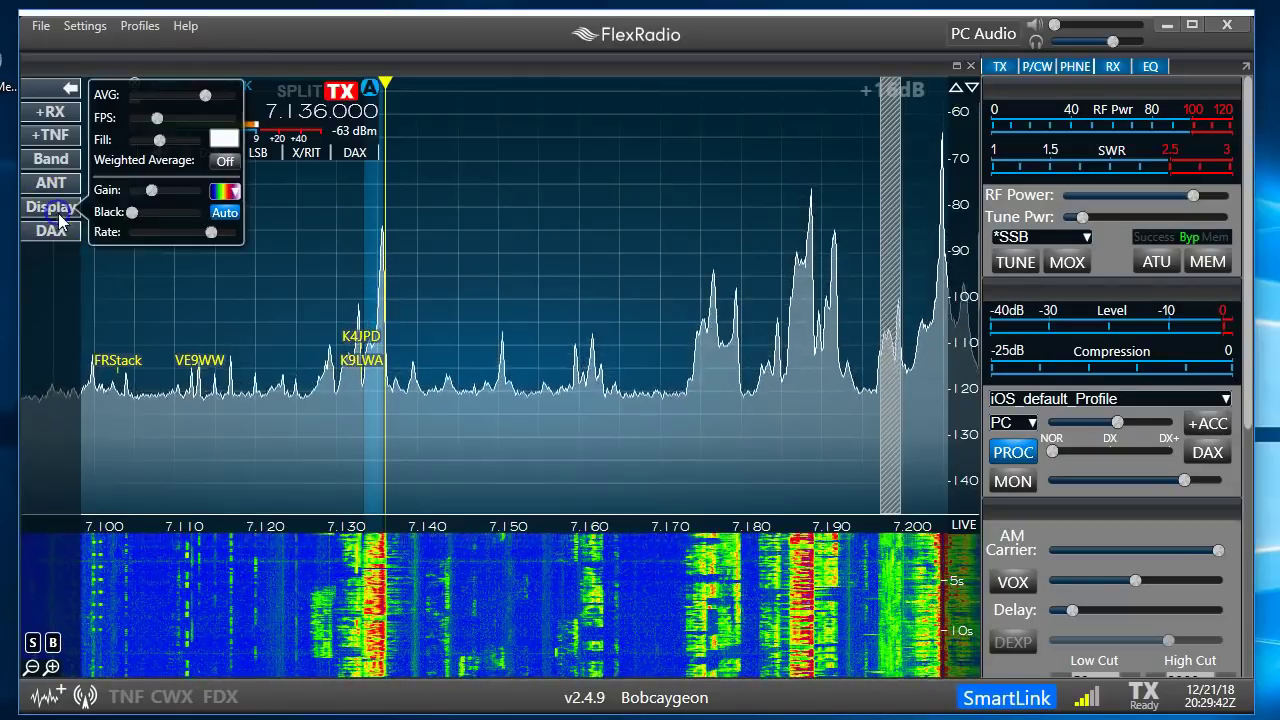
left_click(210, 233)
left_click_drag(210, 233, 148, 234)
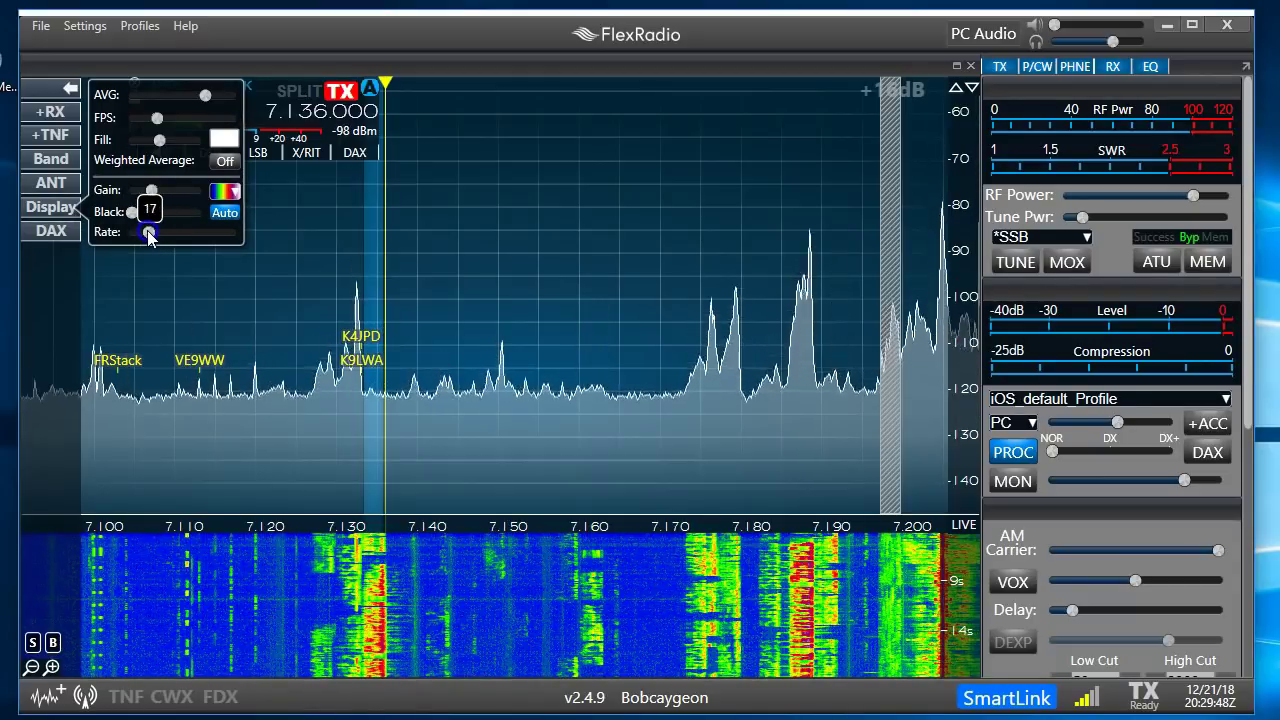
left_click_drag(145, 236, 207, 243)
left_click(158, 119)
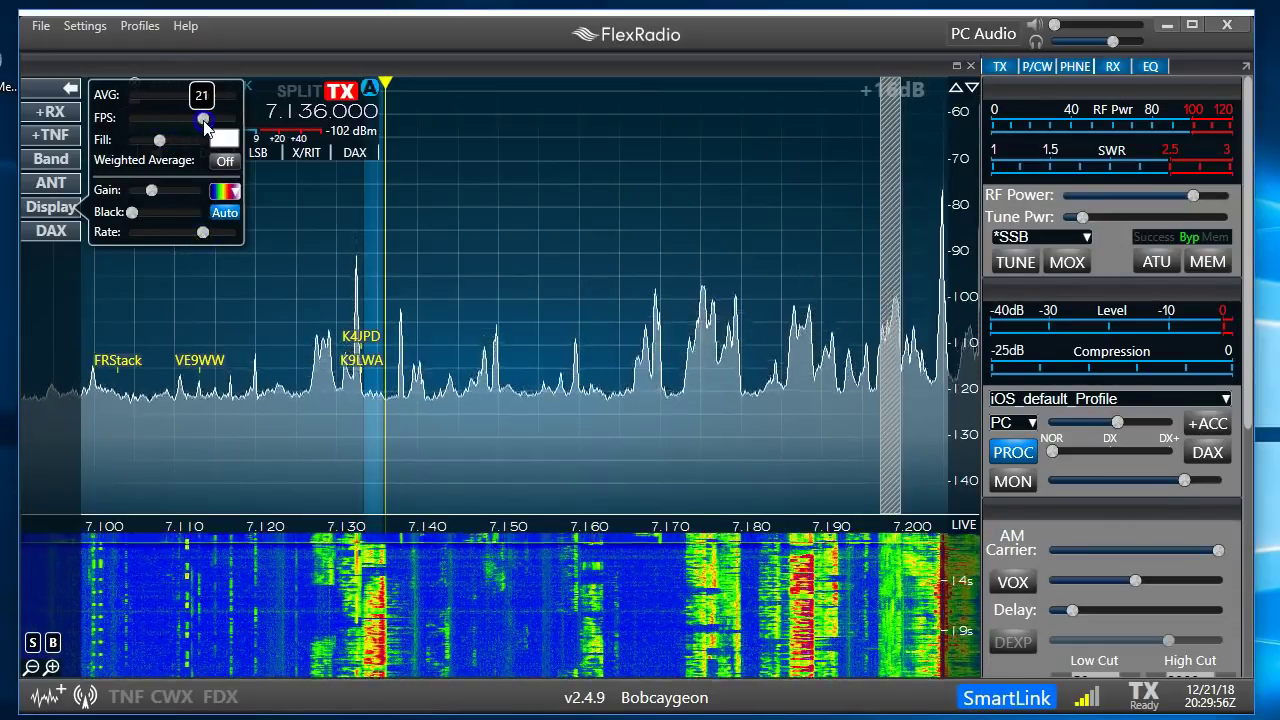
left_click_drag(205, 124, 221, 128)
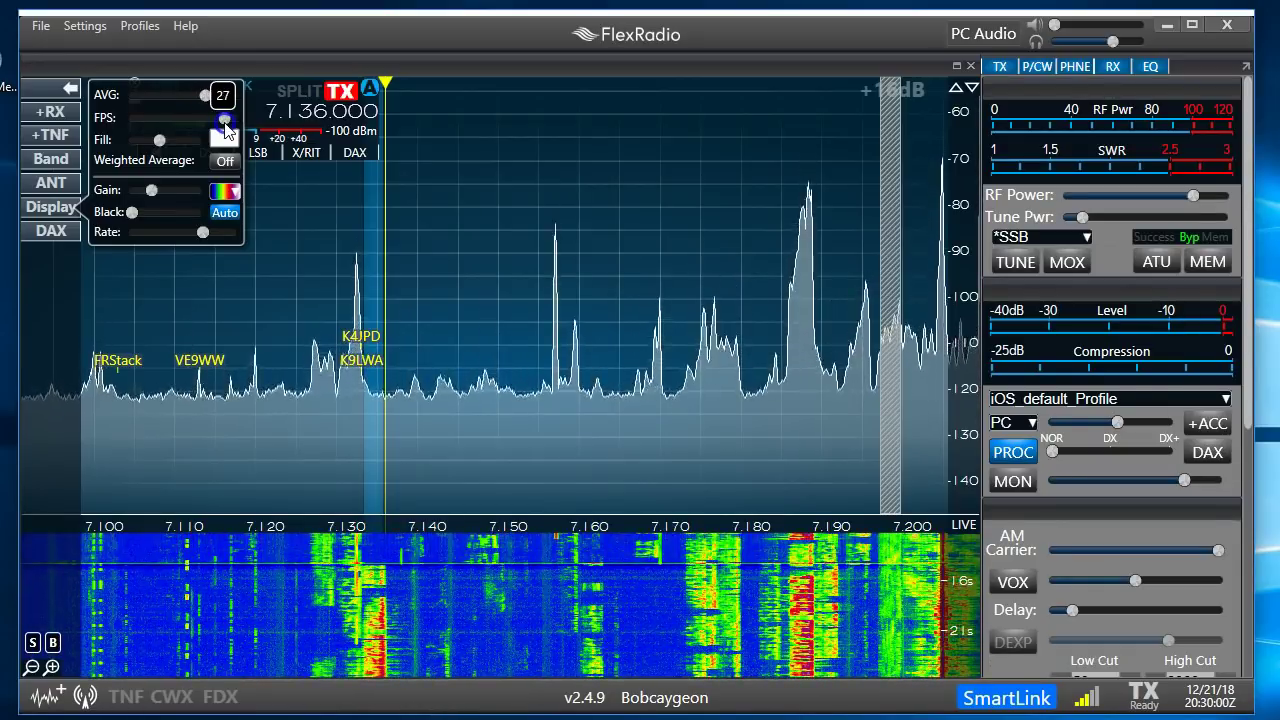
left_click_drag(226, 128, 203, 124)
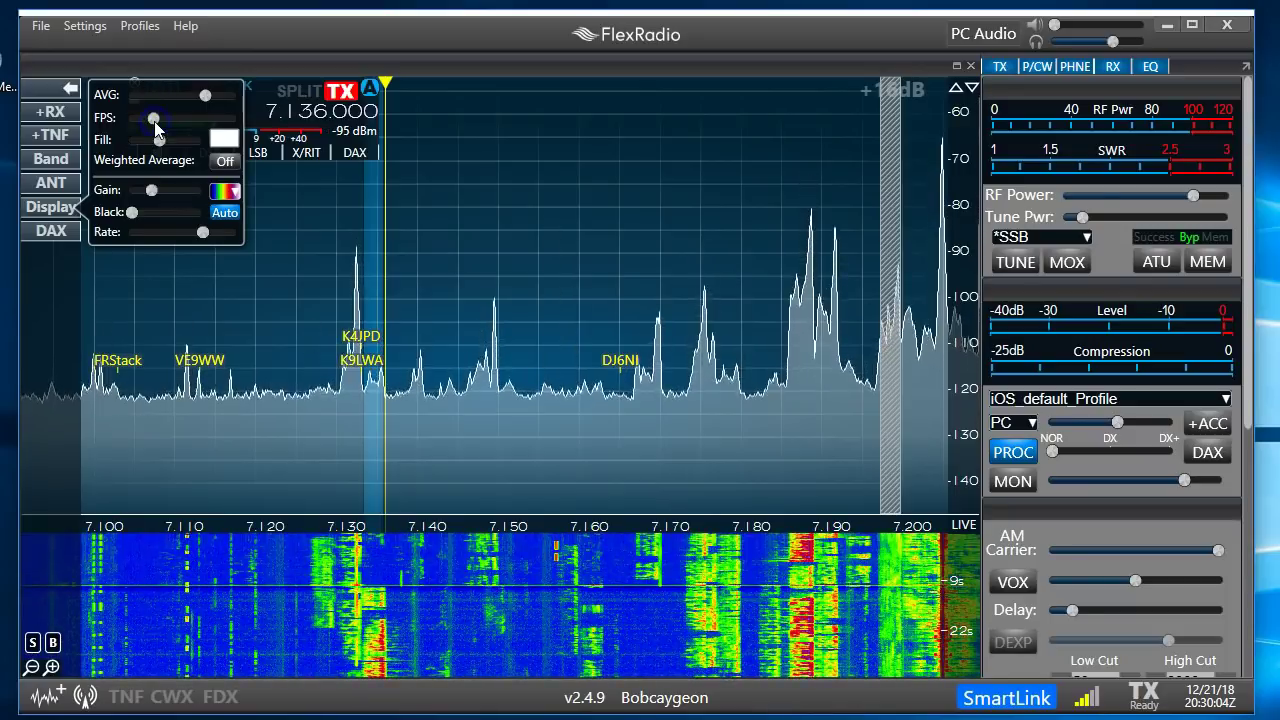
left_click_drag(205, 95, 145, 97)
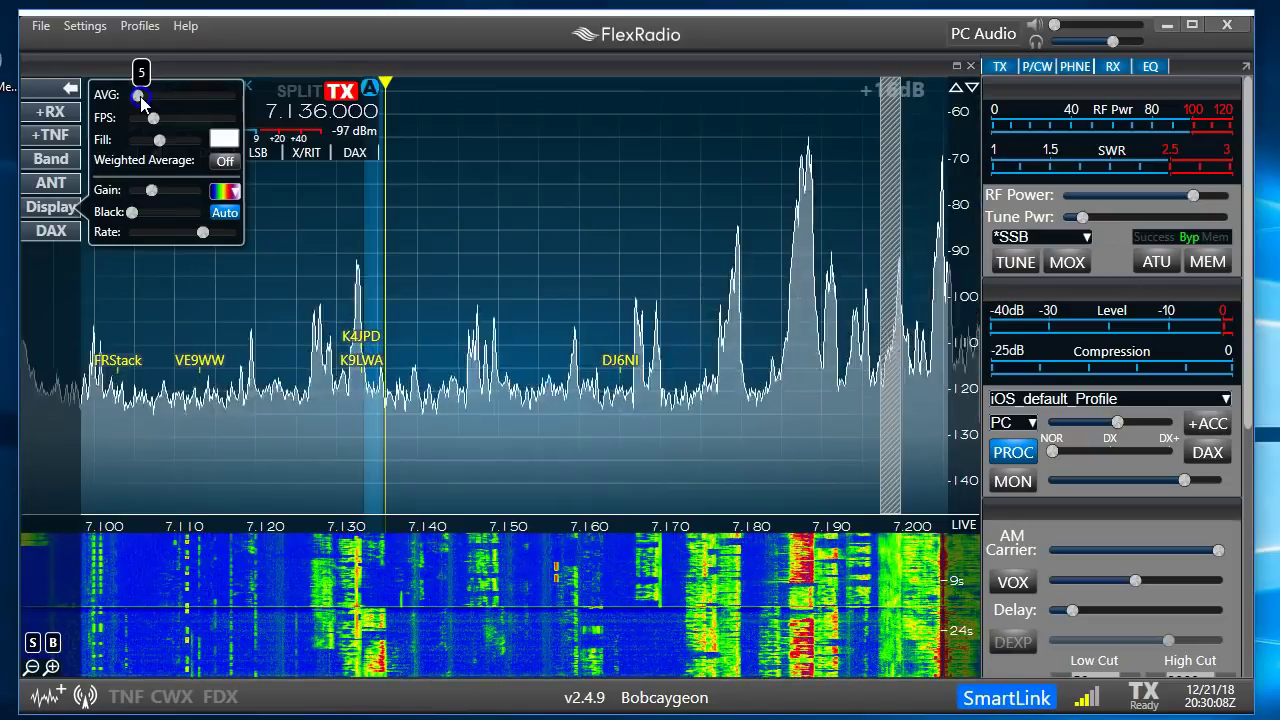
left_click_drag(141, 100, 192, 103)
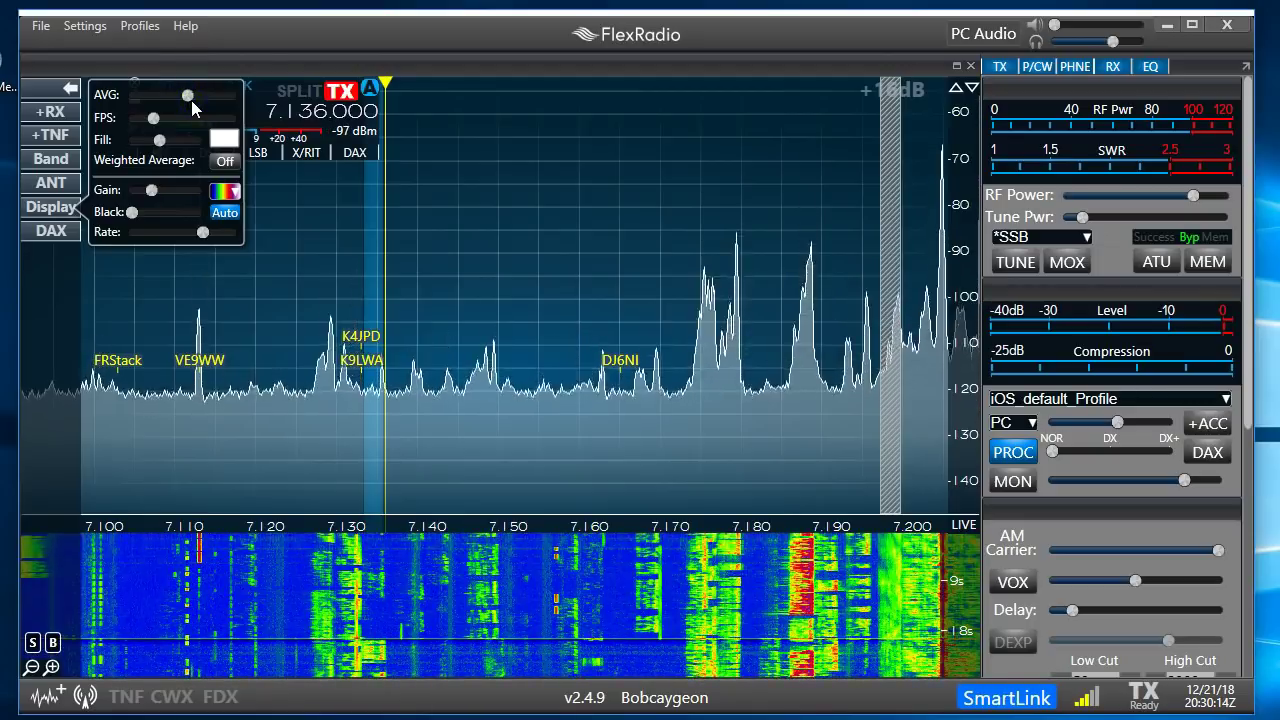
Show the DAXIQ Channel option, then use +RX to add slice B at 7.141 MHz LSB
left_click(55, 230)
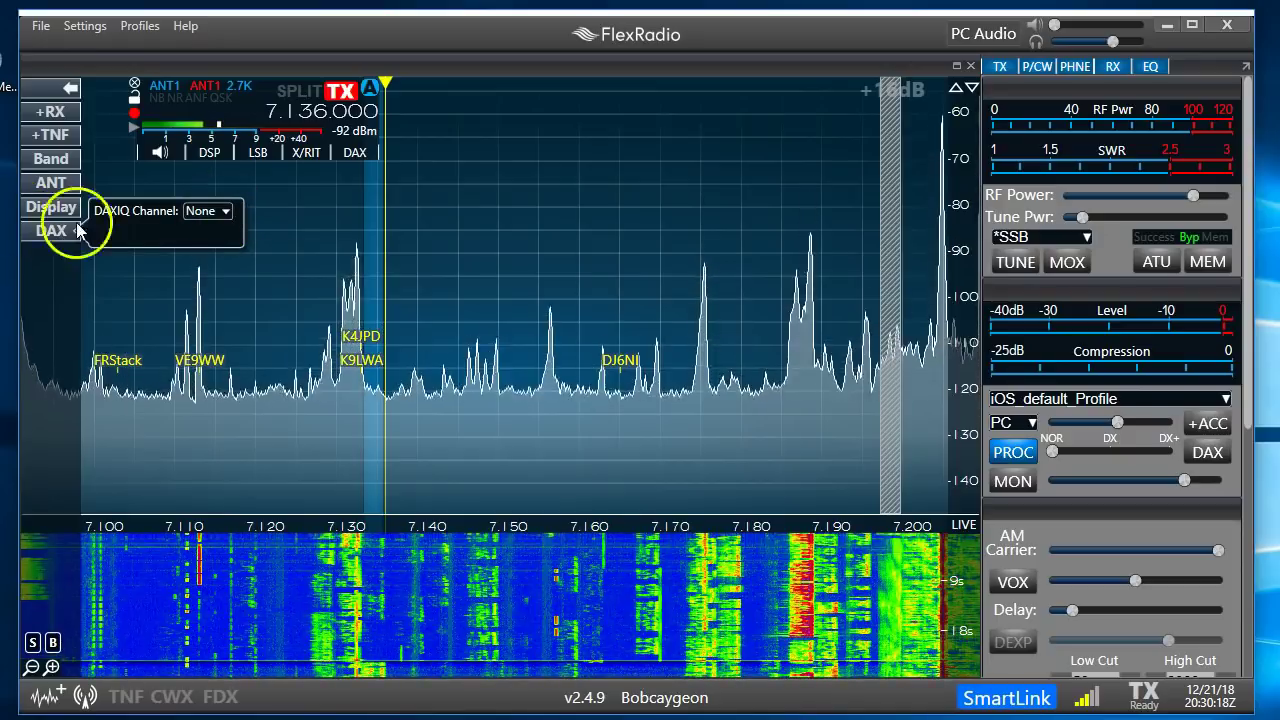
left_click(56, 112)
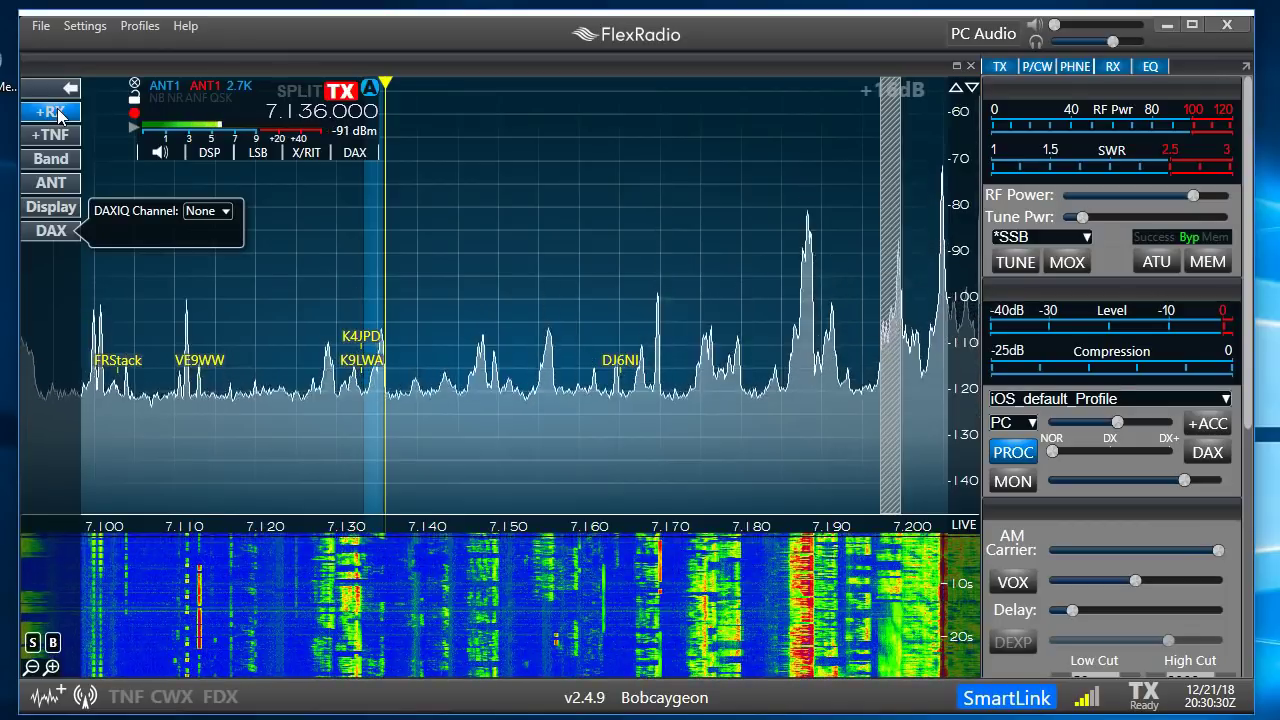
left_click(57, 115)
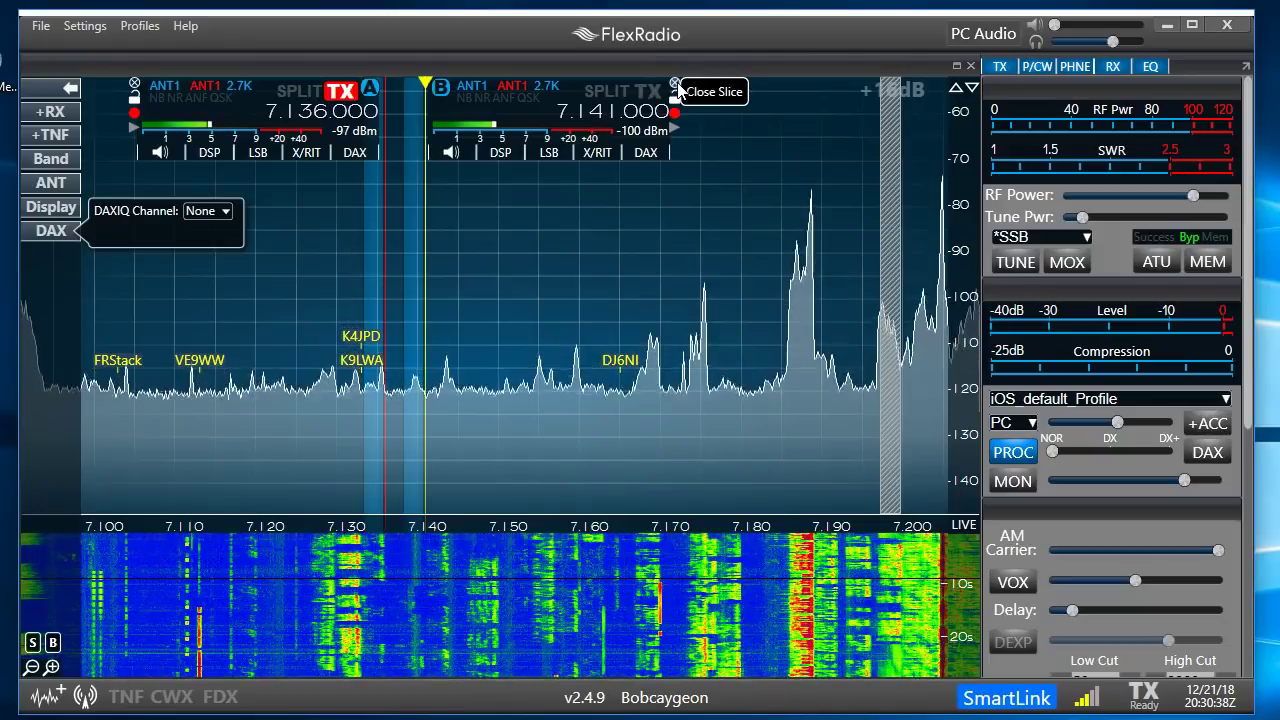
Close slice B using the X on its flag, leaving only slice A at 7.136 MHz
left_click(676, 83)
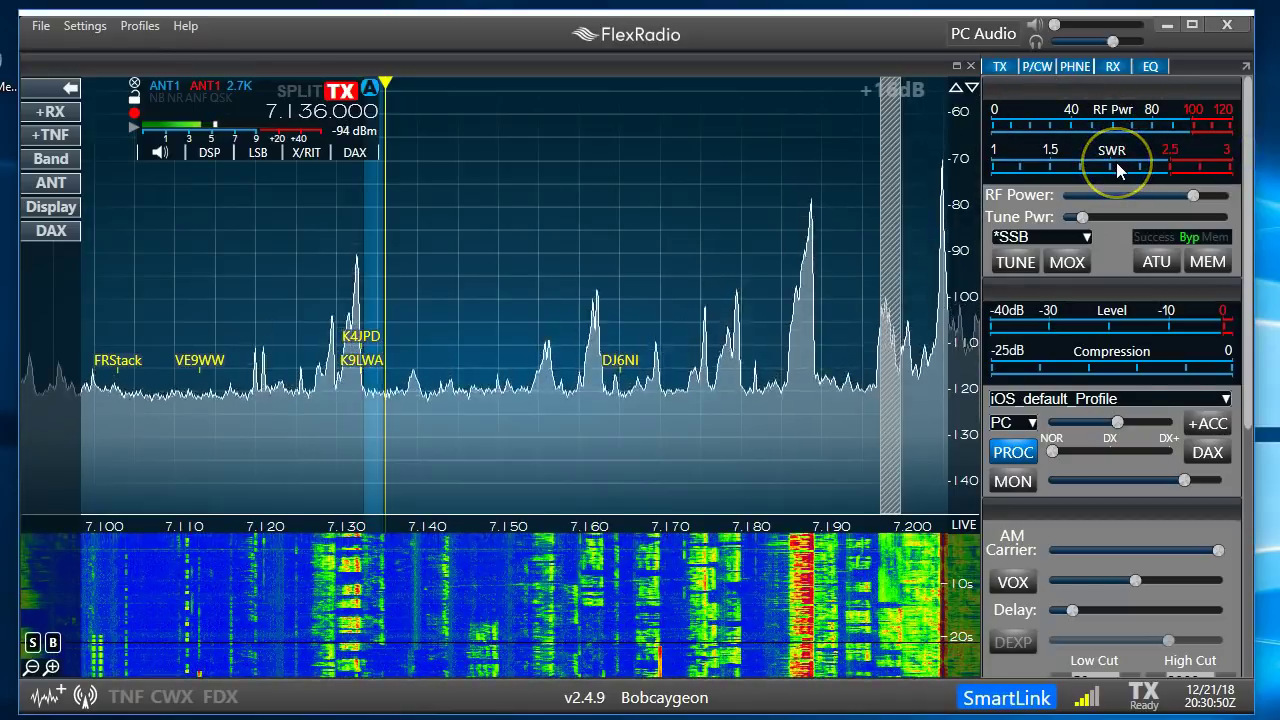
Send a brief 10 W tune carrier, then collapse P/CW to reveal slice A's 7.136 MHz controls
mouse_move(1198, 189)
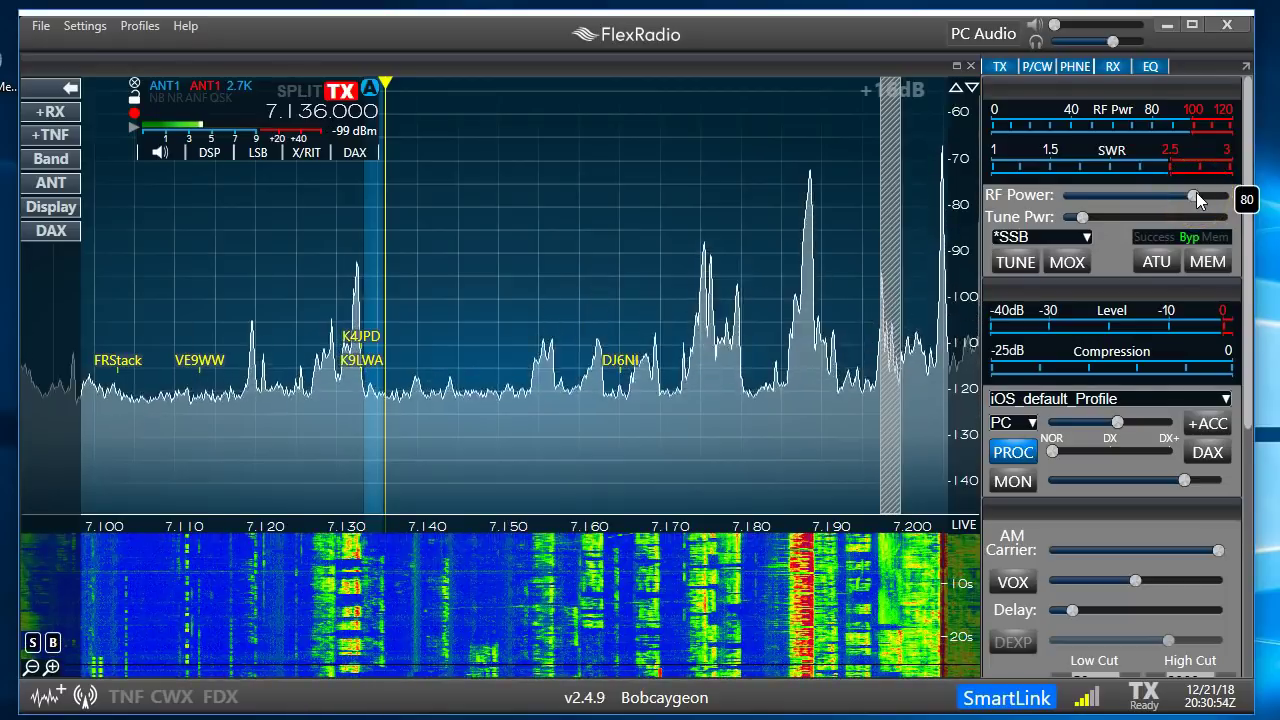
mouse_move(1080, 217)
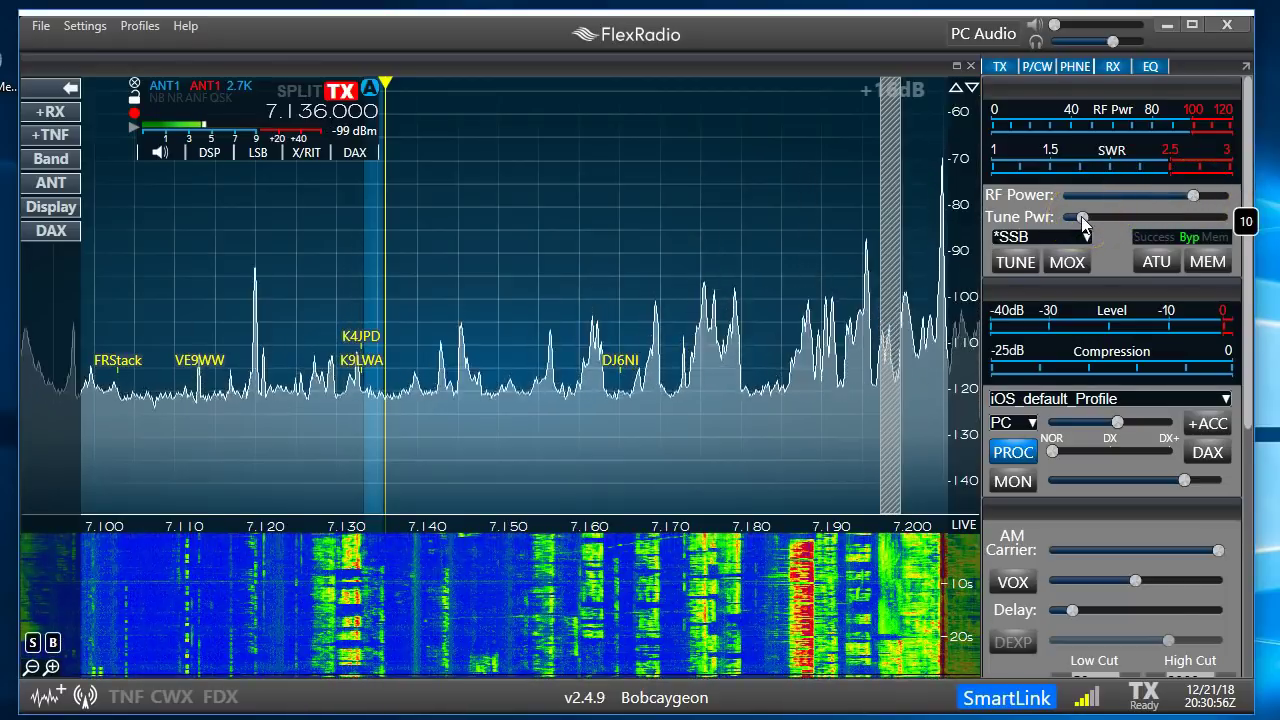
left_click(1022, 261)
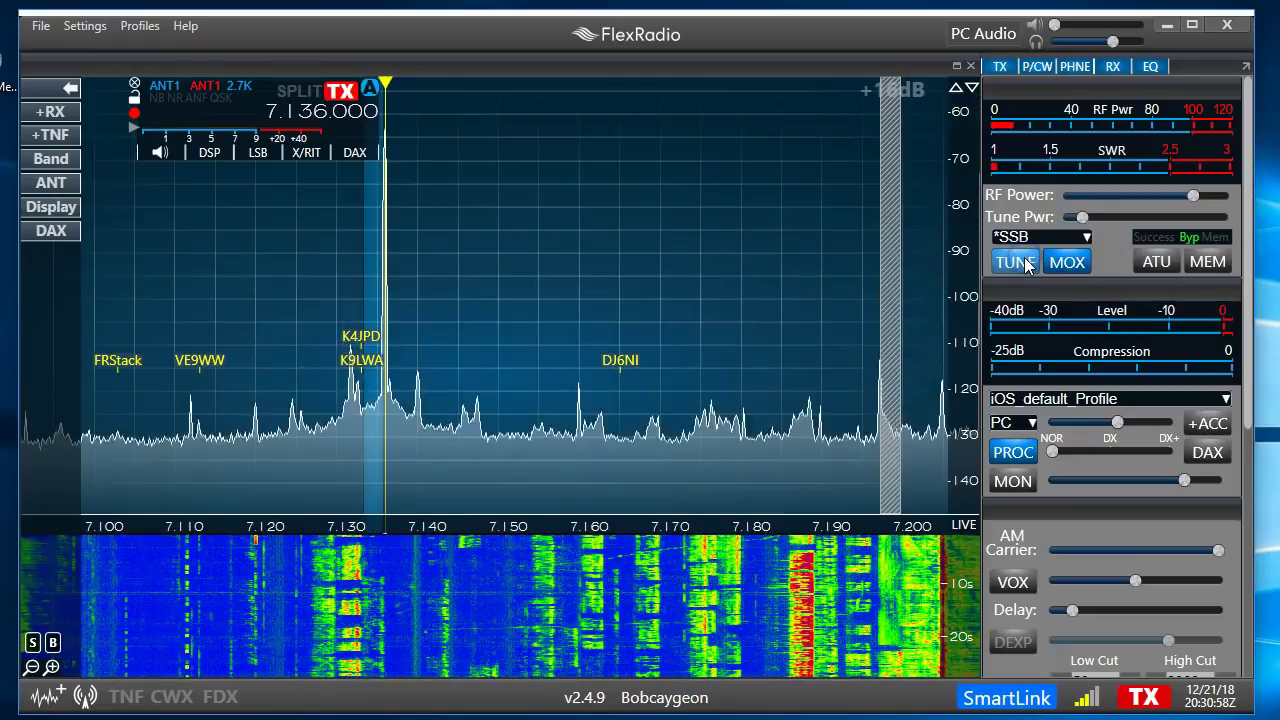
left_click(1024, 261)
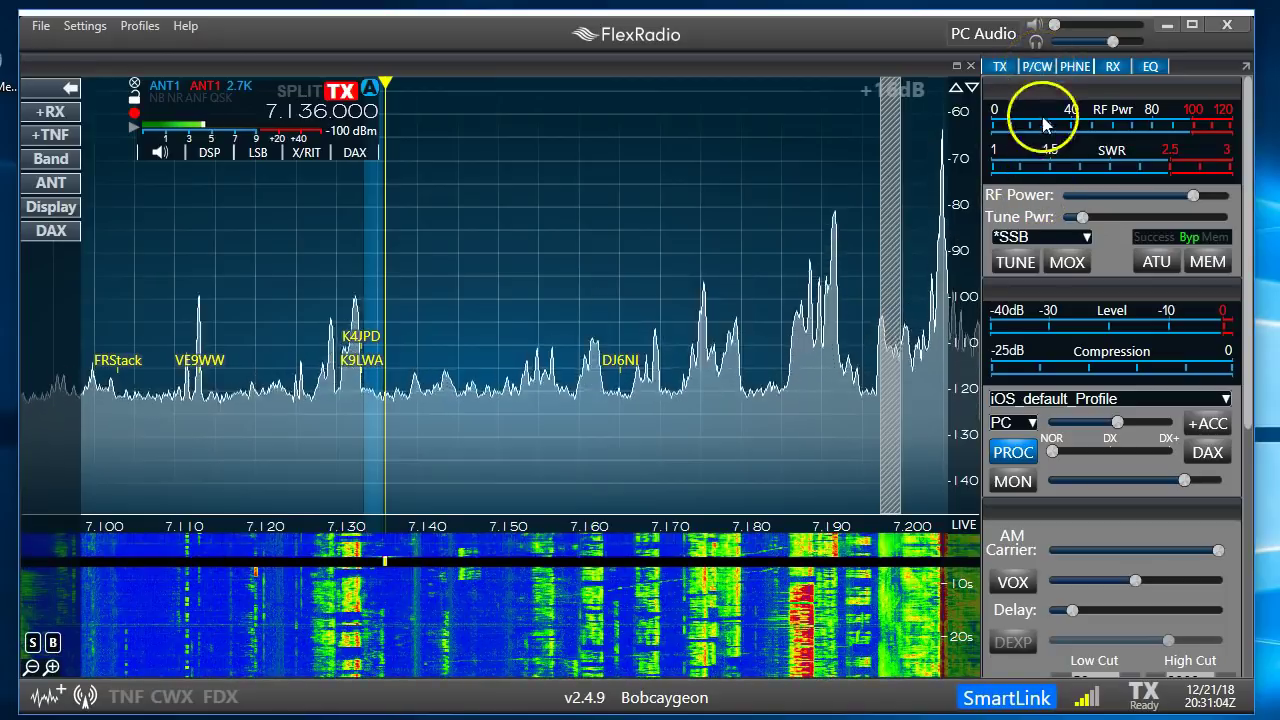
left_click(1040, 66)
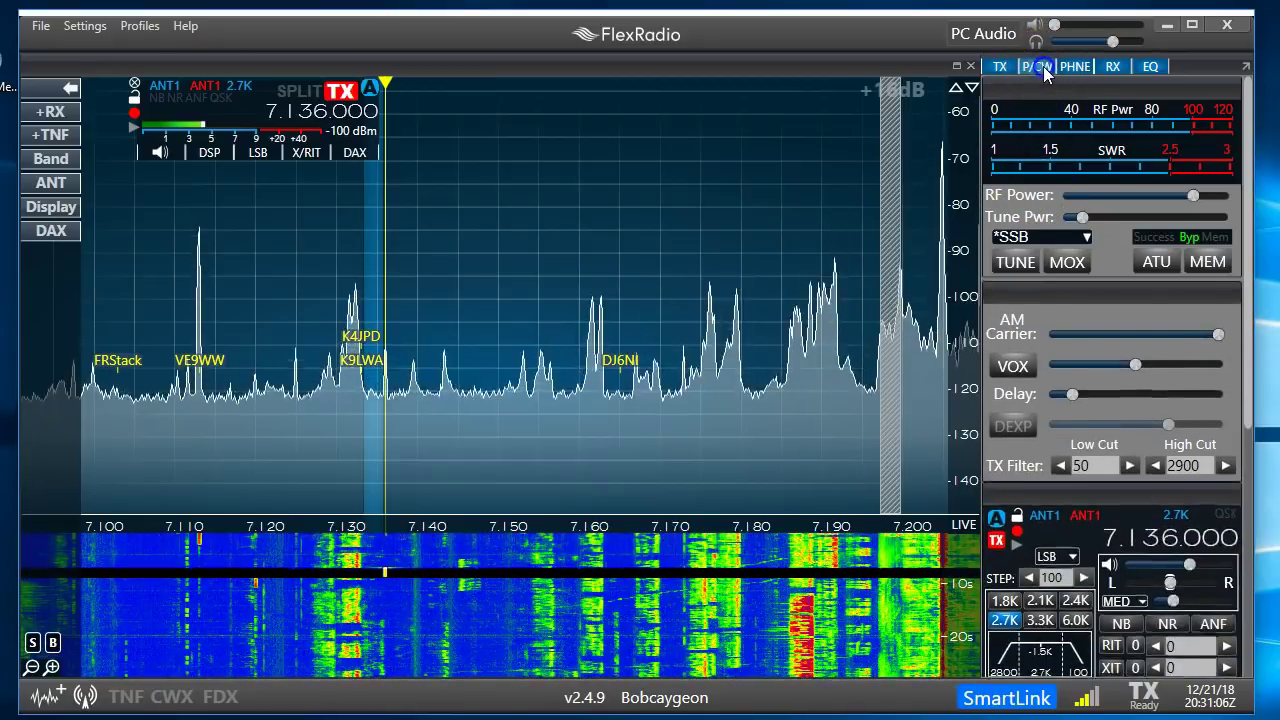
Expand the phone/CW section and nudge the speech processor level slightly
left_click(1040, 66)
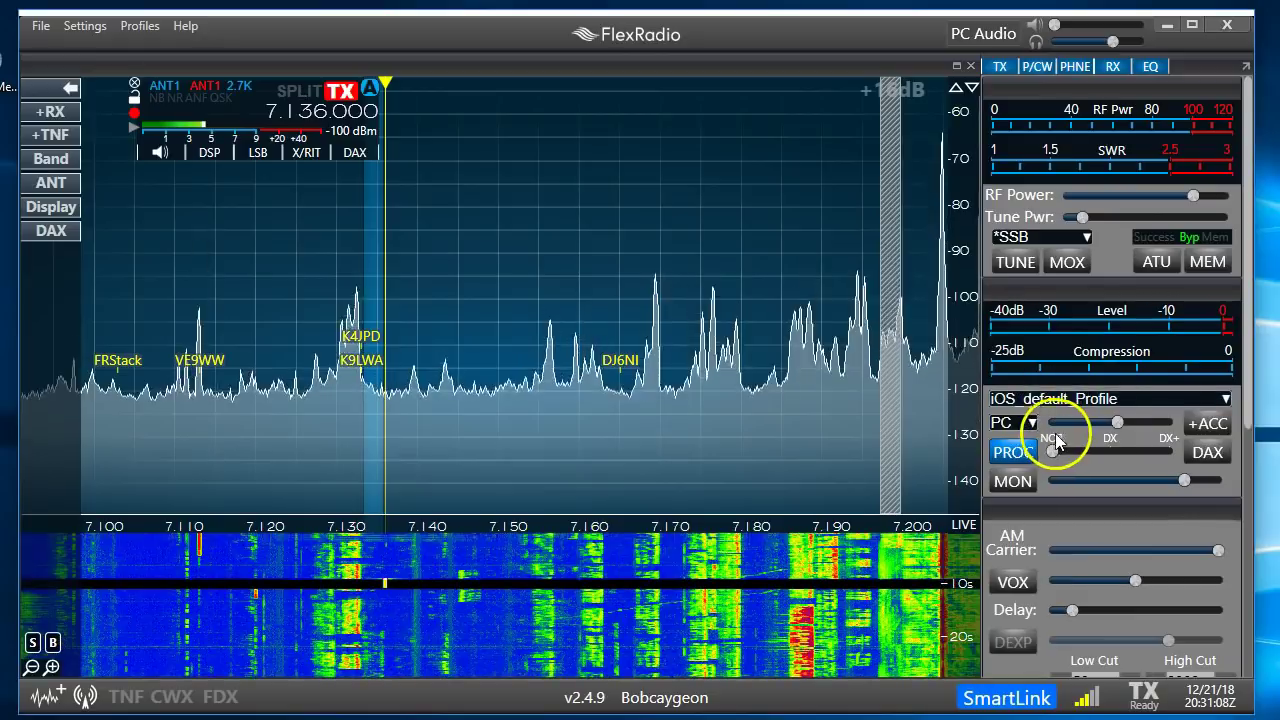
mouse_move(1121, 418)
mouse_move(1121, 430)
left_mouse_down()
mouse_move(1100, 424)
mouse_move(1120, 424)
left_mouse_up()
Load the Default transmit profile in place of iOS_default_Profile and list the audio input sources
left_click(1083, 399)
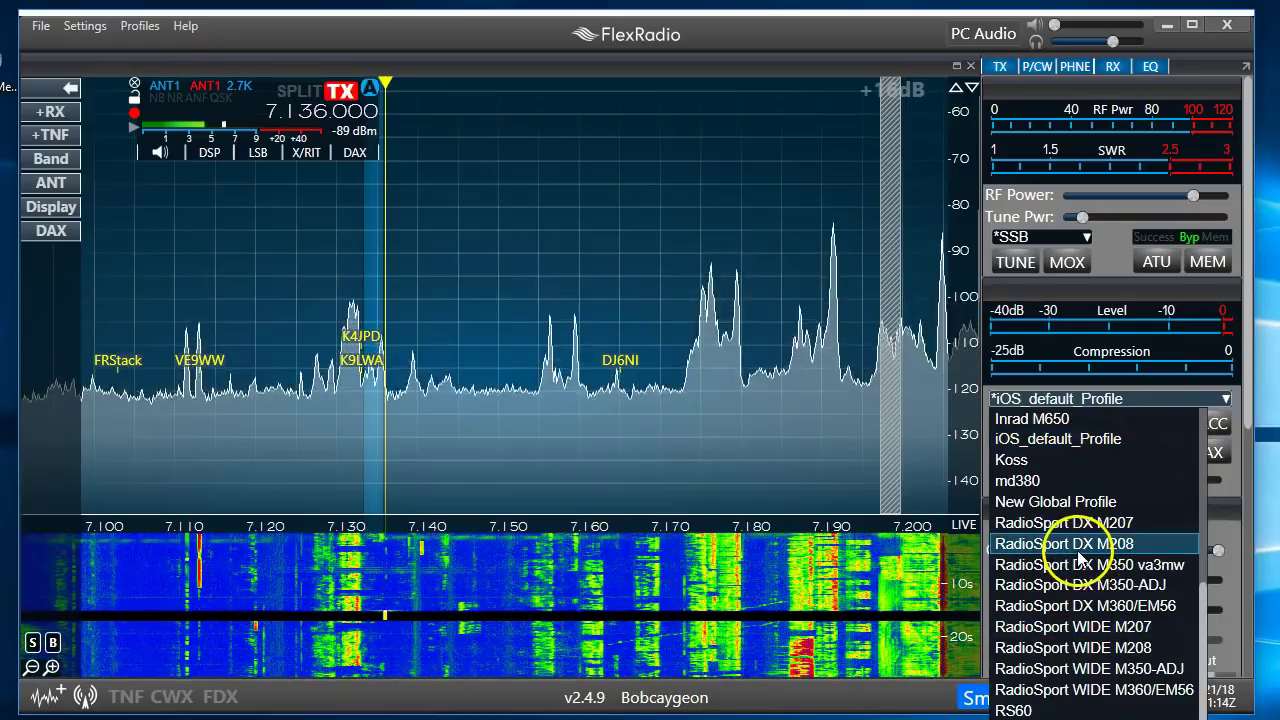
left_click_drag(1208, 575, 1213, 441)
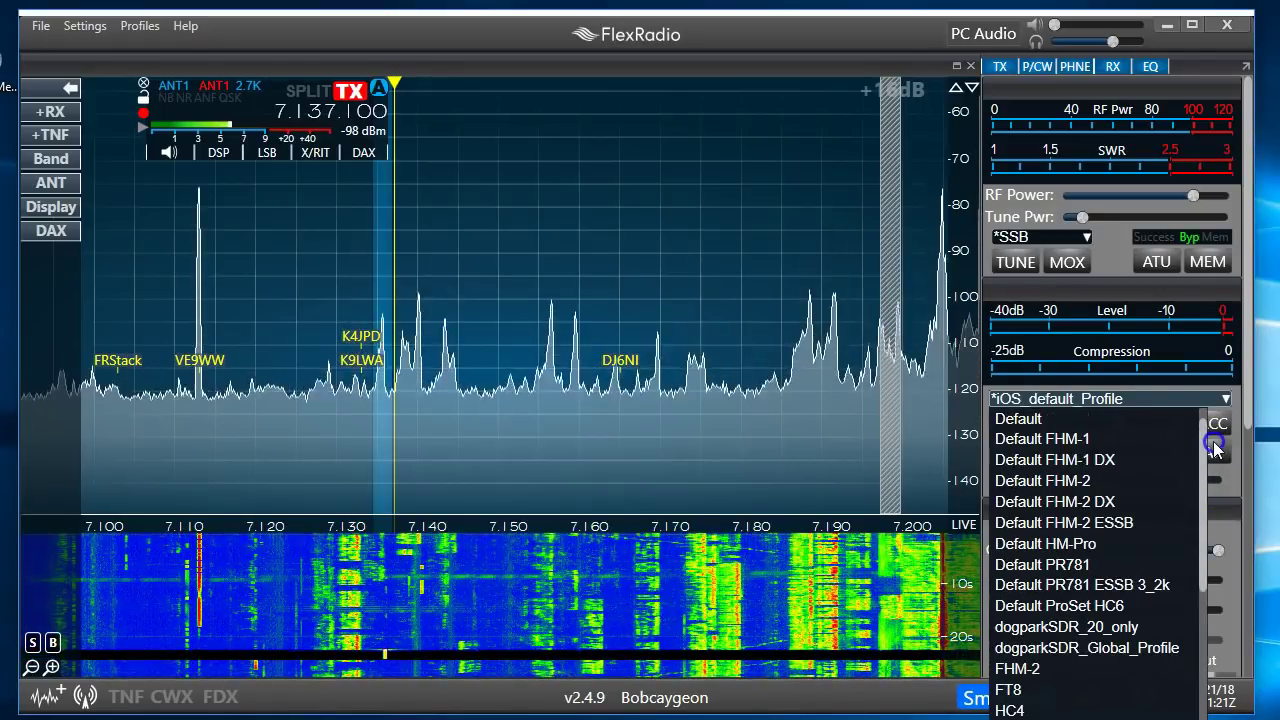
left_click(1085, 418)
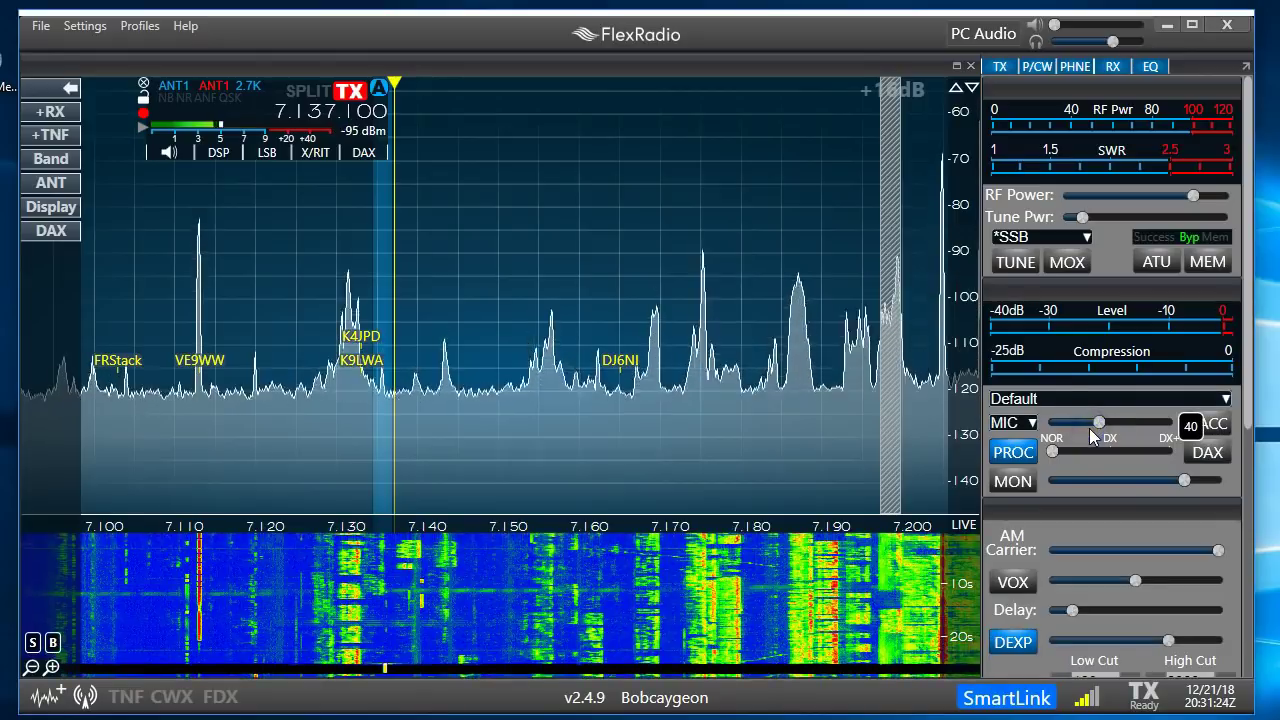
left_click(1018, 424)
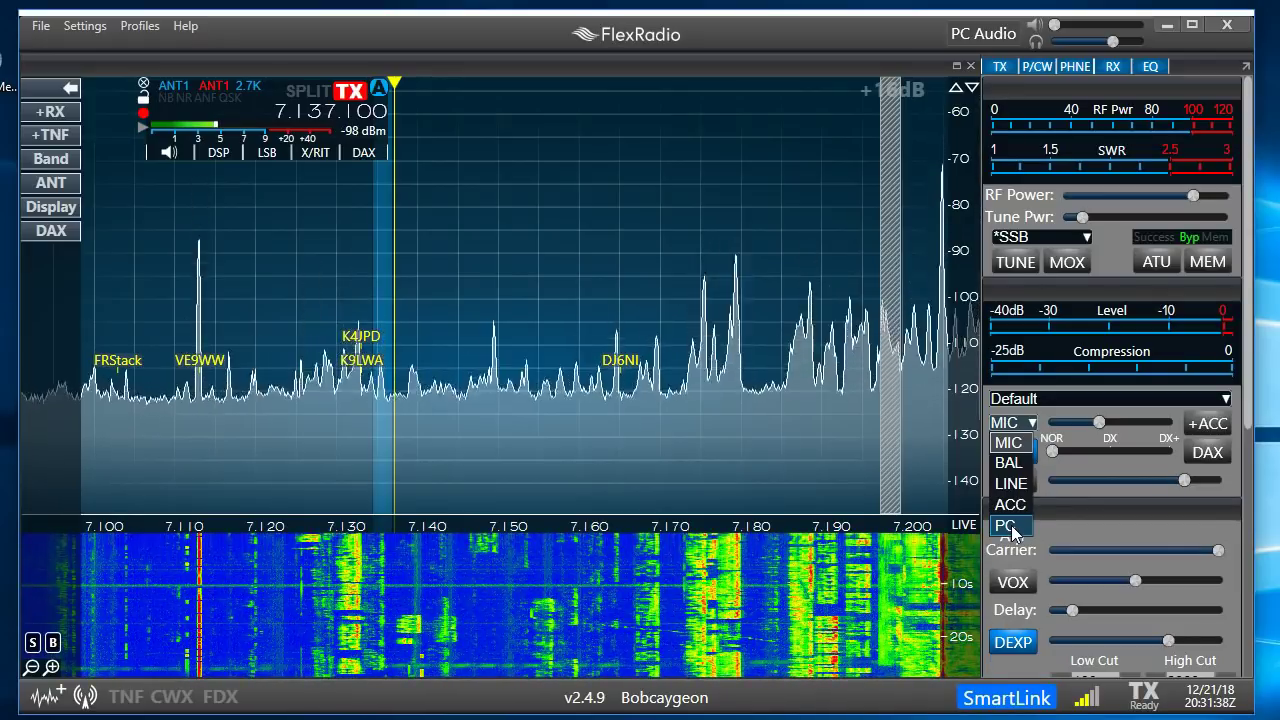
Switch the audio input to PC, turn the speech processor off at level 0, and scroll to the slice panel
left_click(1006, 526)
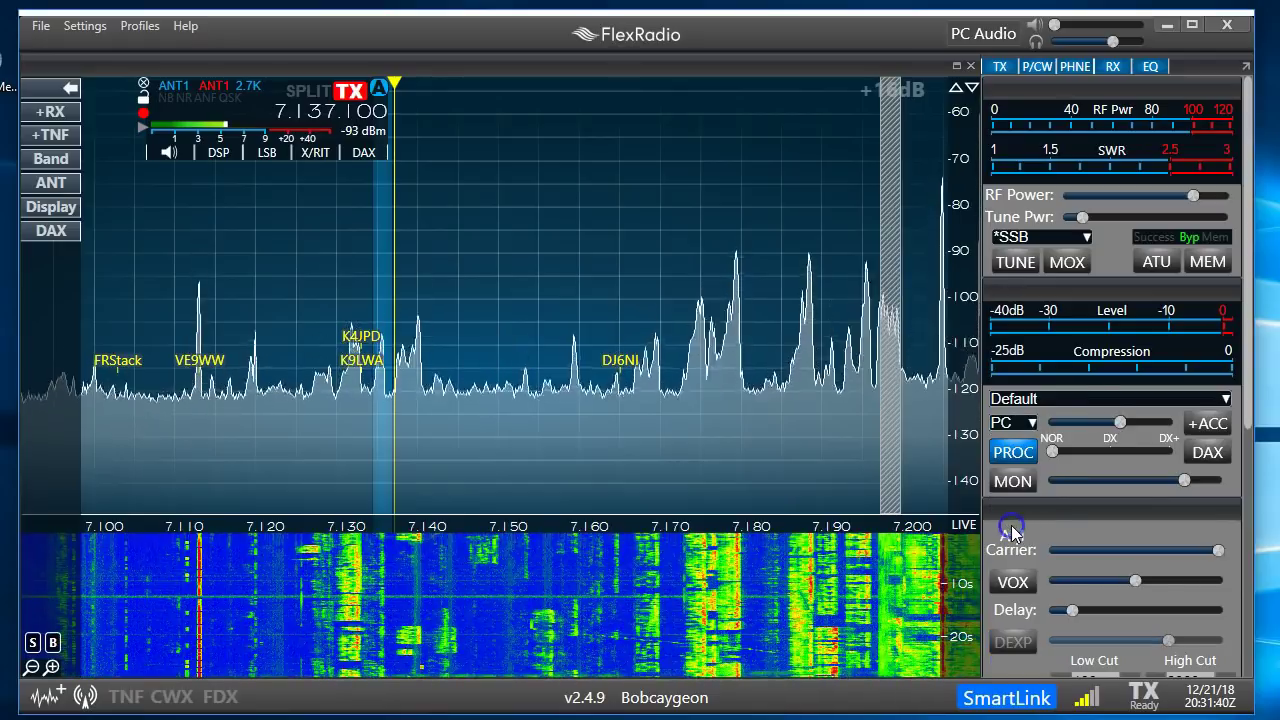
left_click(1013, 452)
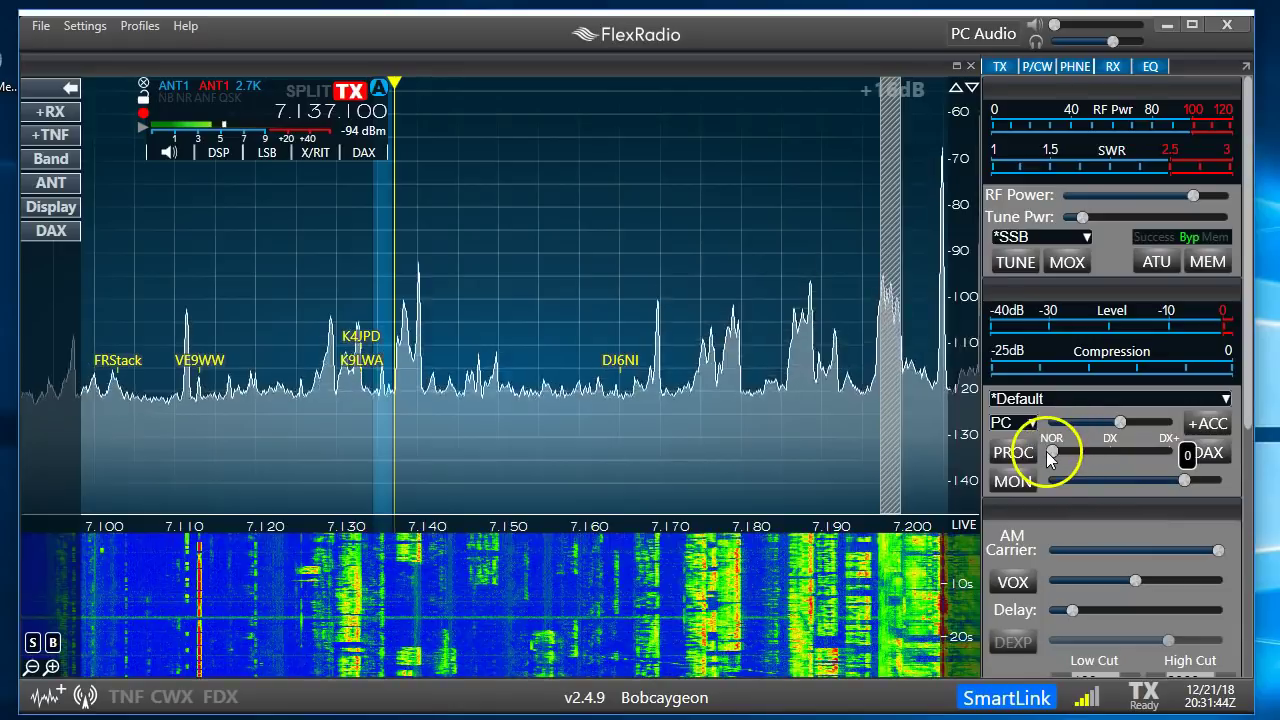
left_click(1052, 458)
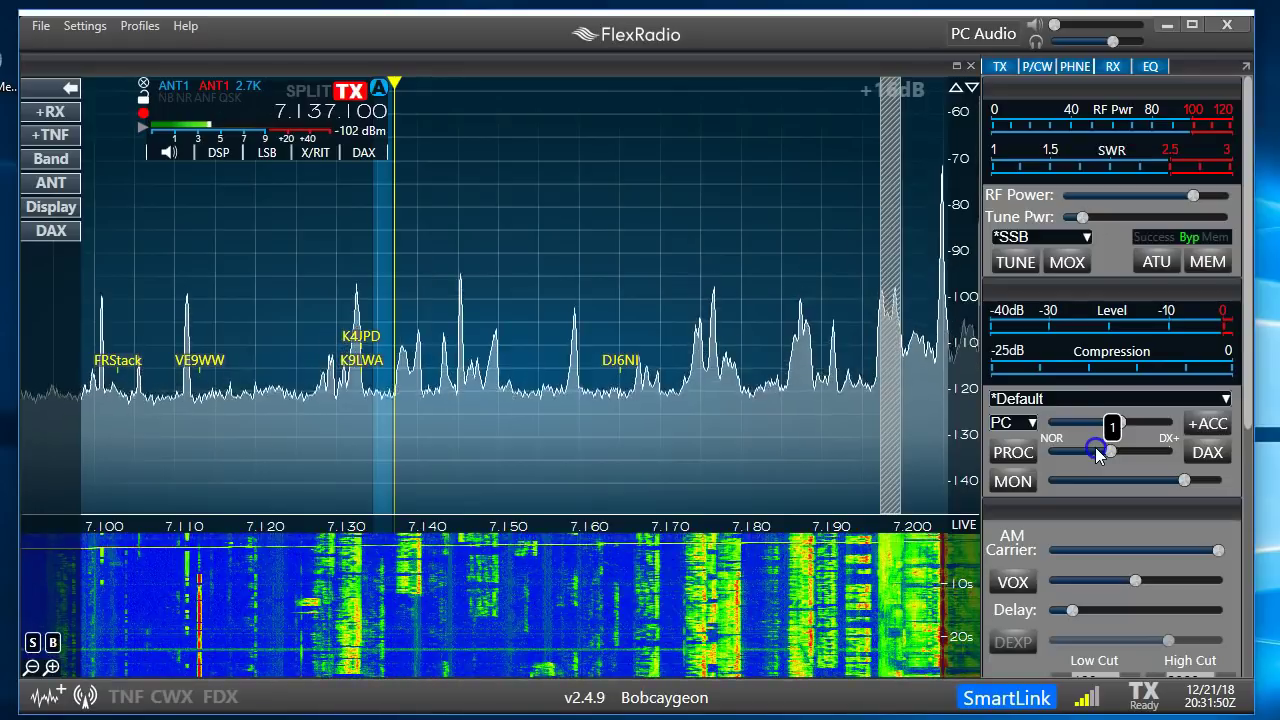
left_click_drag(1092, 449, 1055, 458)
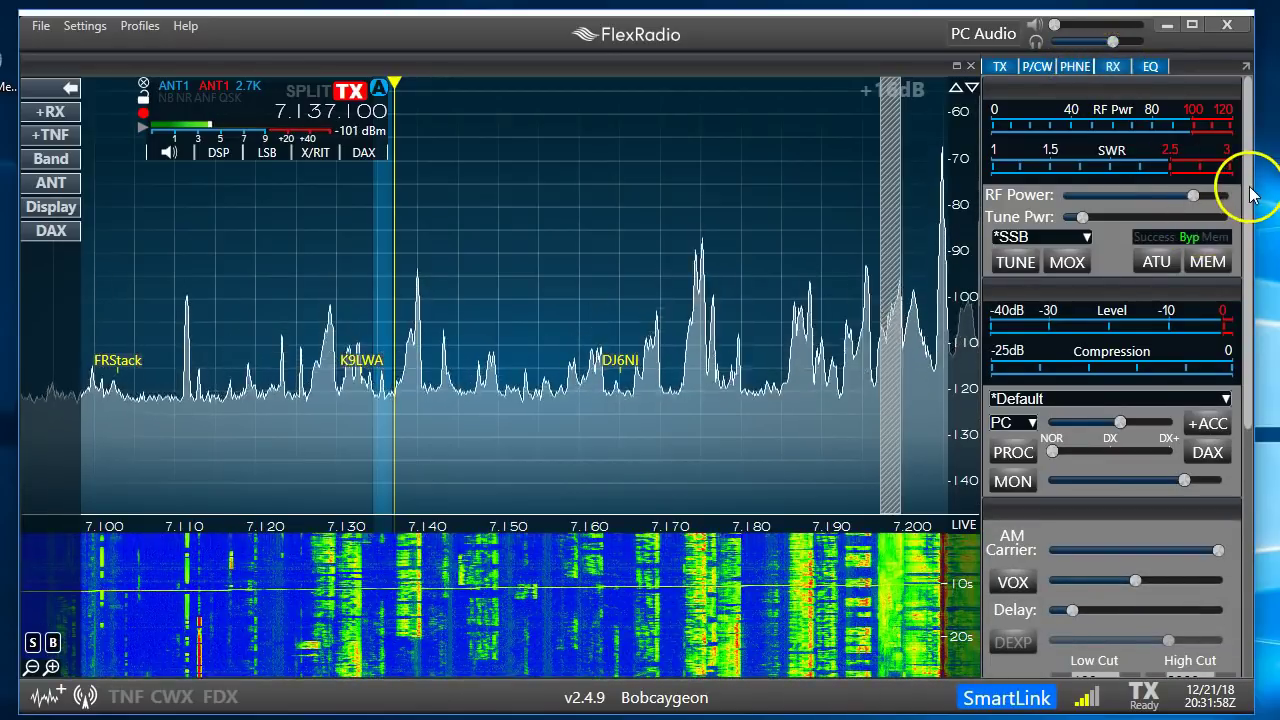
left_click_drag(1250, 190, 1240, 485)
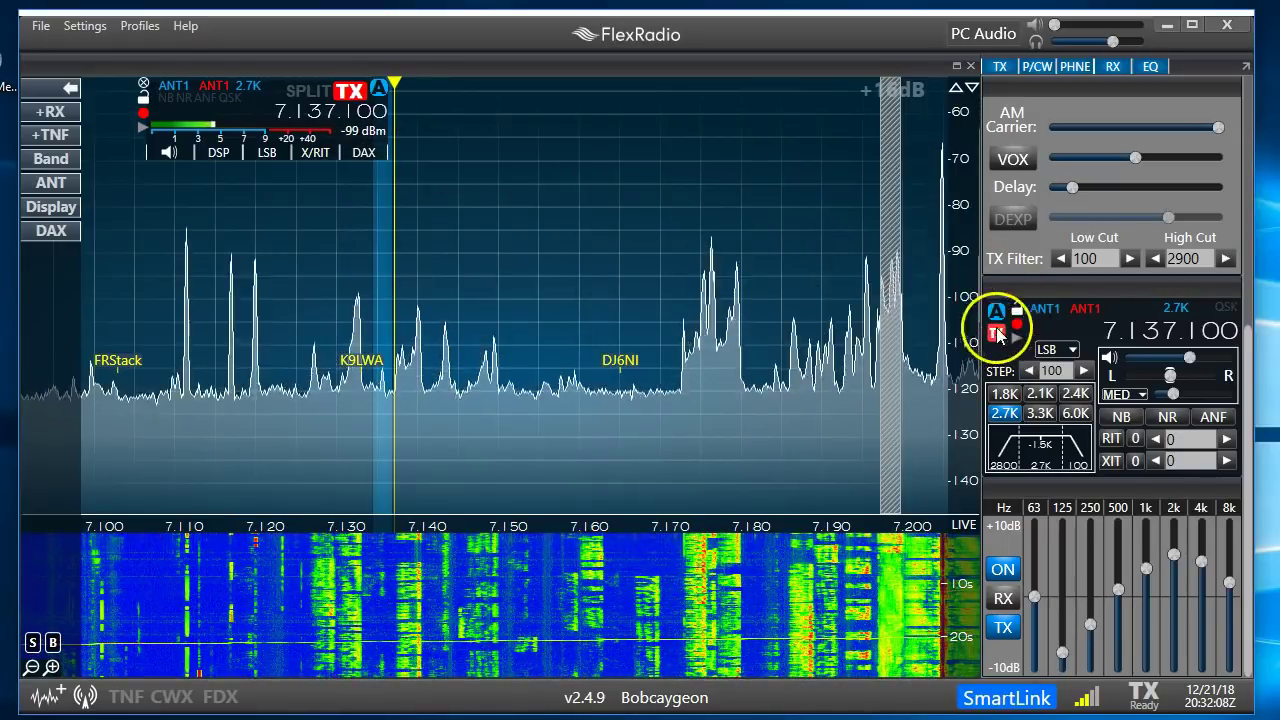
Keep LSB mode, set slice A's volume to about 55, and lower the MED AGC threshold to about 29
left_click(1074, 350)
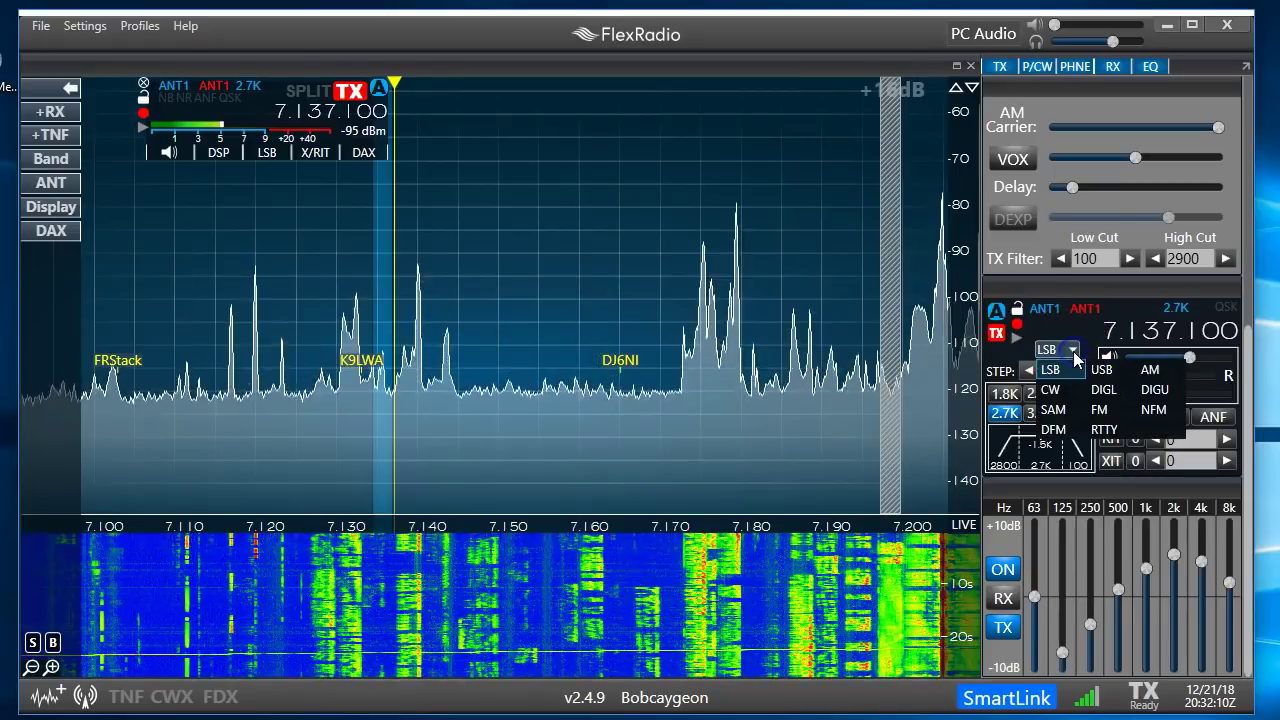
left_click(1074, 356)
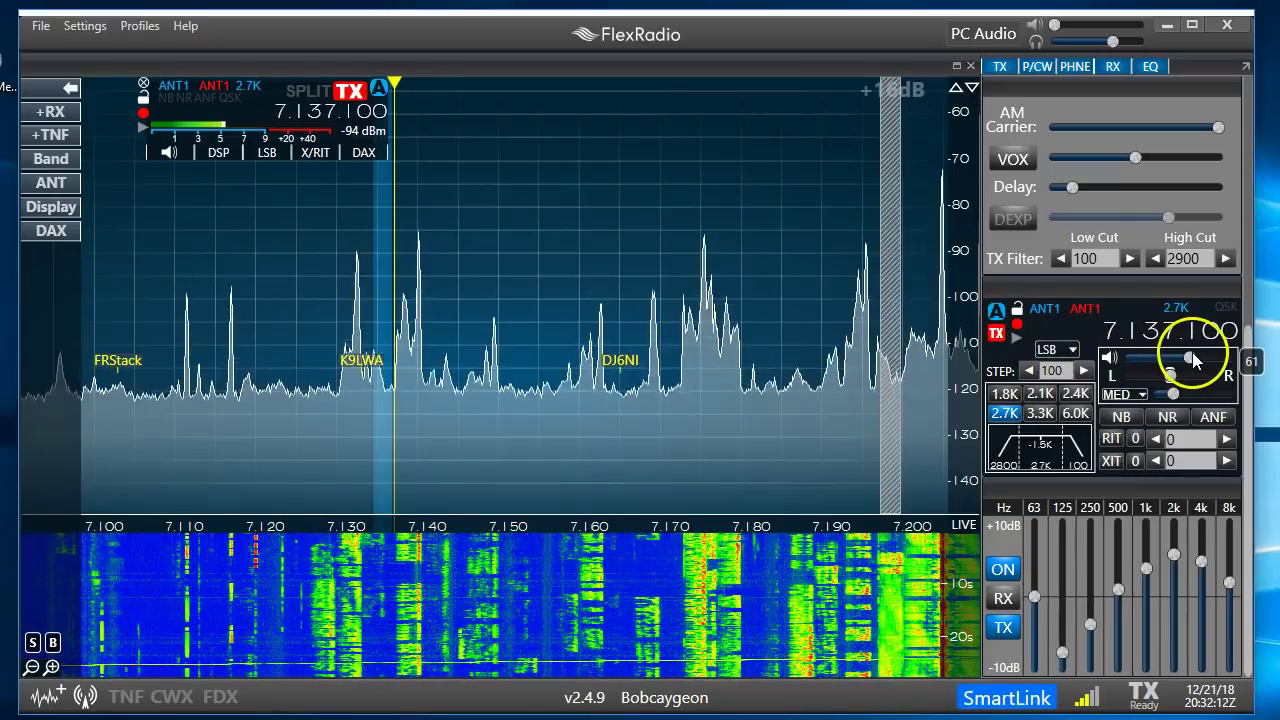
left_click_drag(1191, 355, 1165, 362)
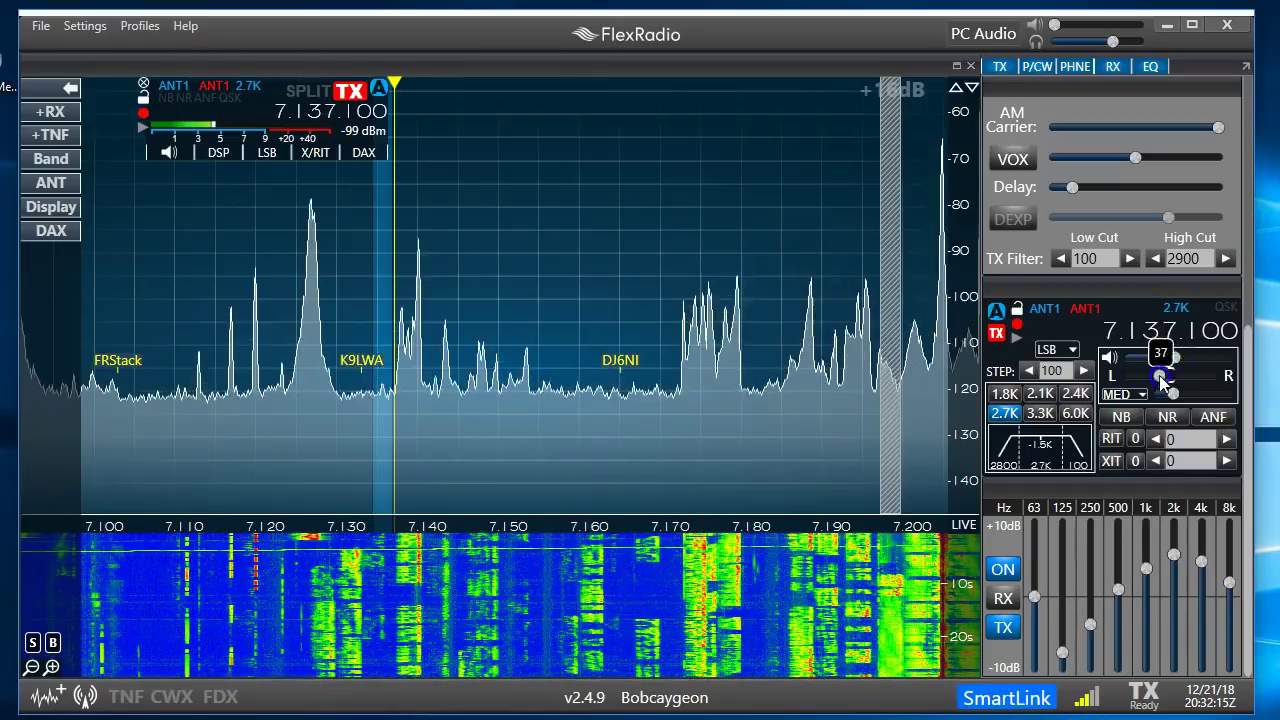
left_click_drag(1161, 377, 1175, 388)
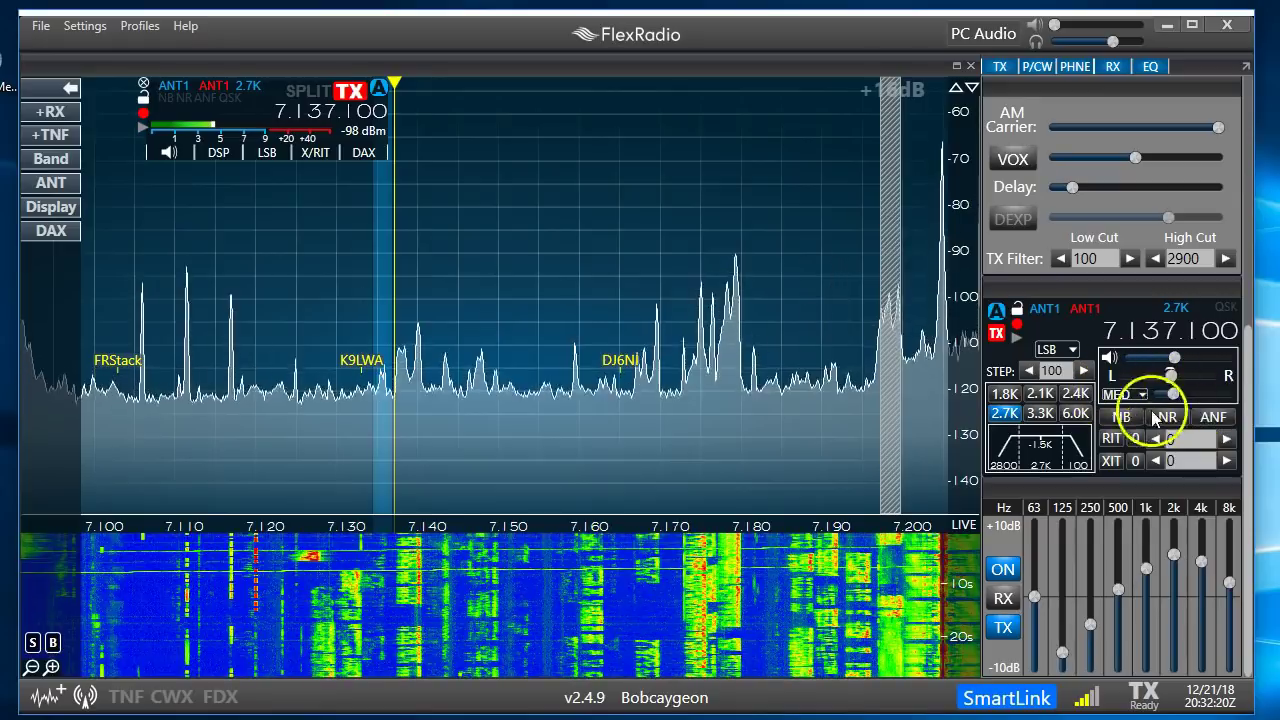
mouse_move(1179, 395)
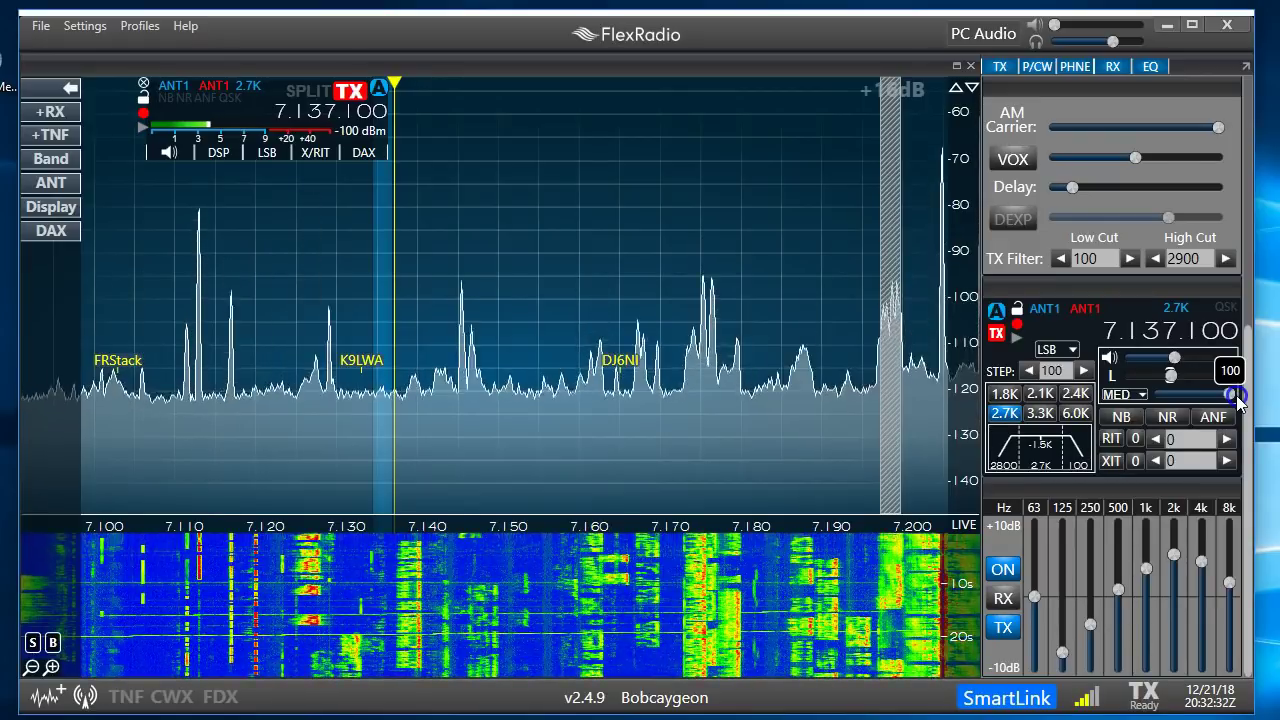
left_click_drag(1219, 393, 1181, 393)
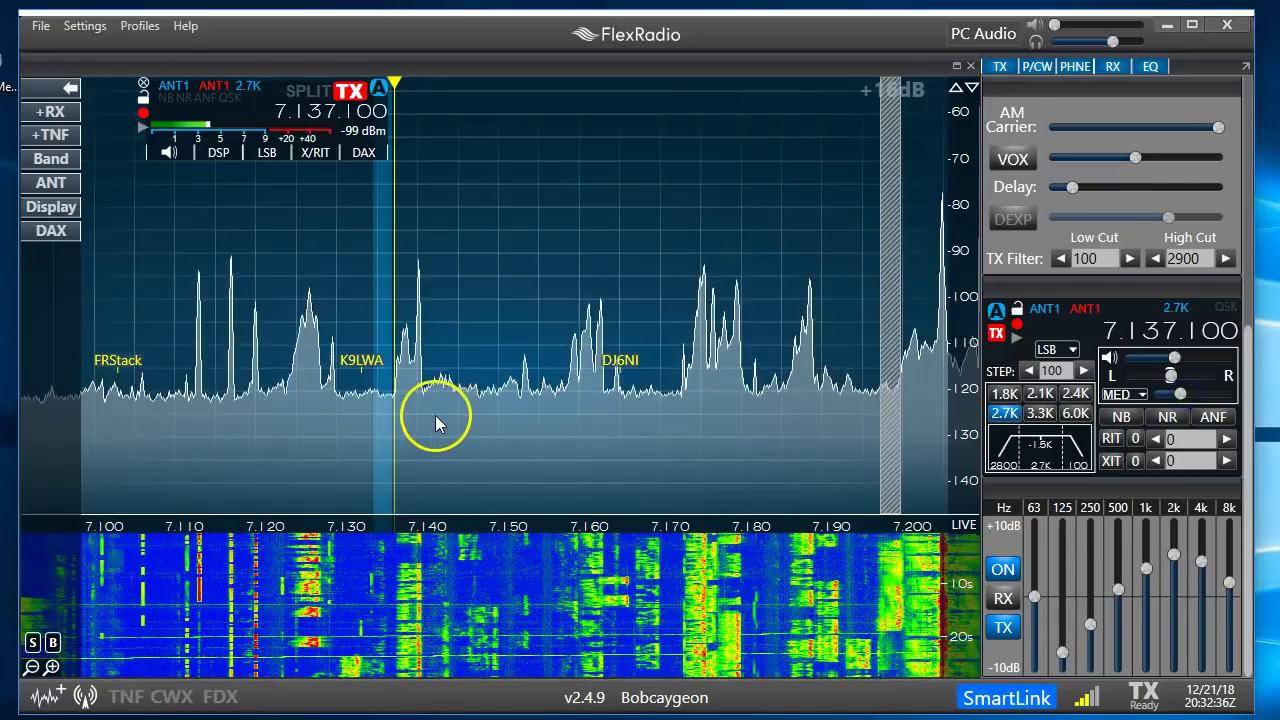
Scroll-tune down and zoom the panadapter in by two steps
scroll(446, 415, "down", 19)
scroll(446, 424, "down", 9)
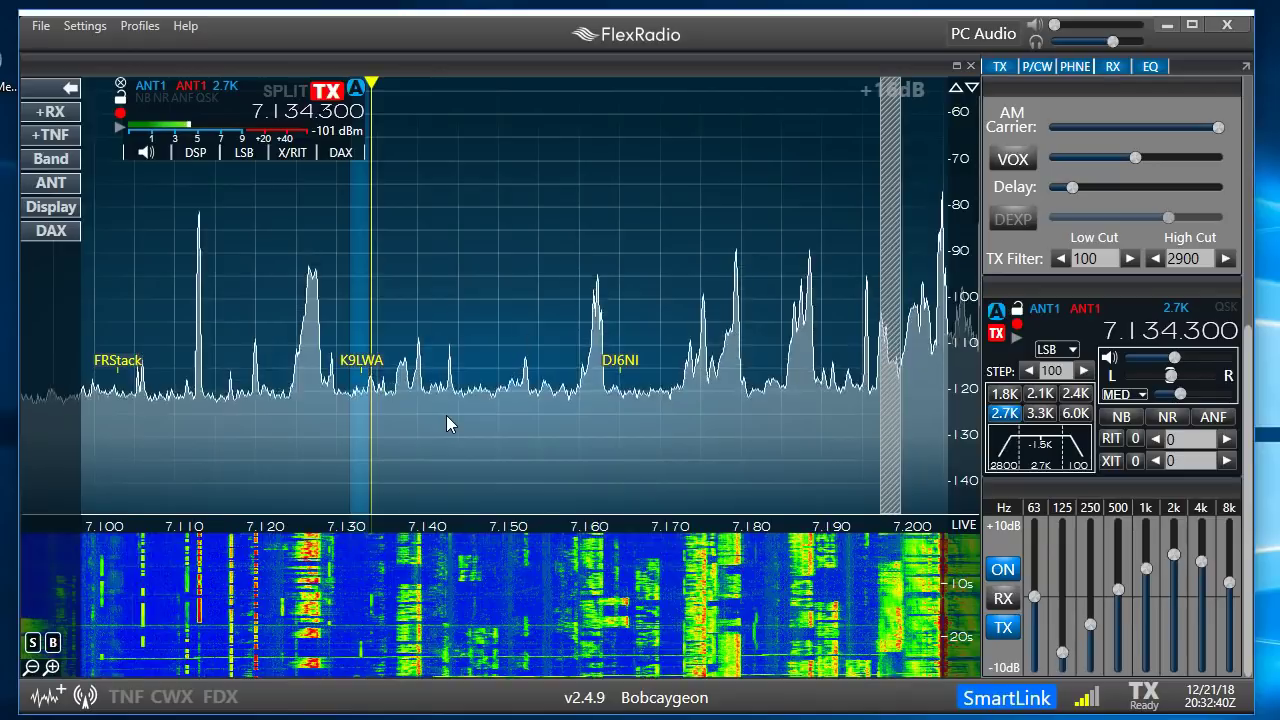
scroll(446, 424, "down", 7)
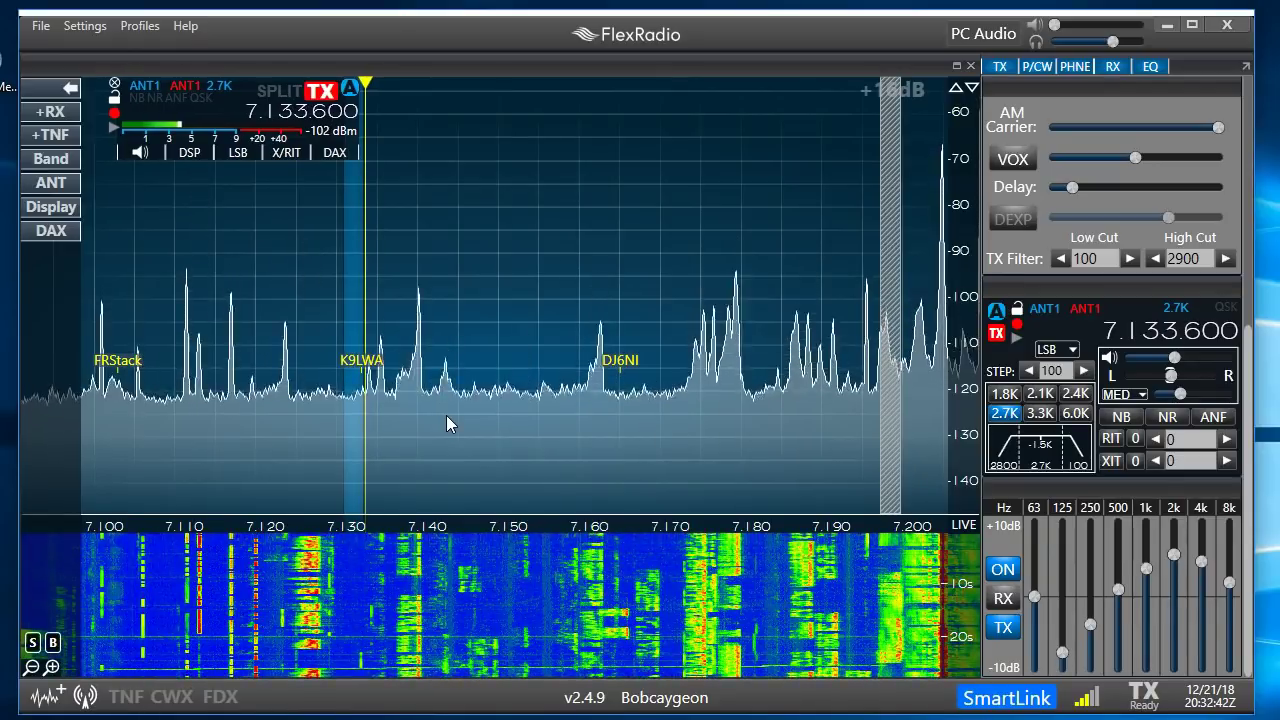
left_click(52, 667)
left_click(52, 667)
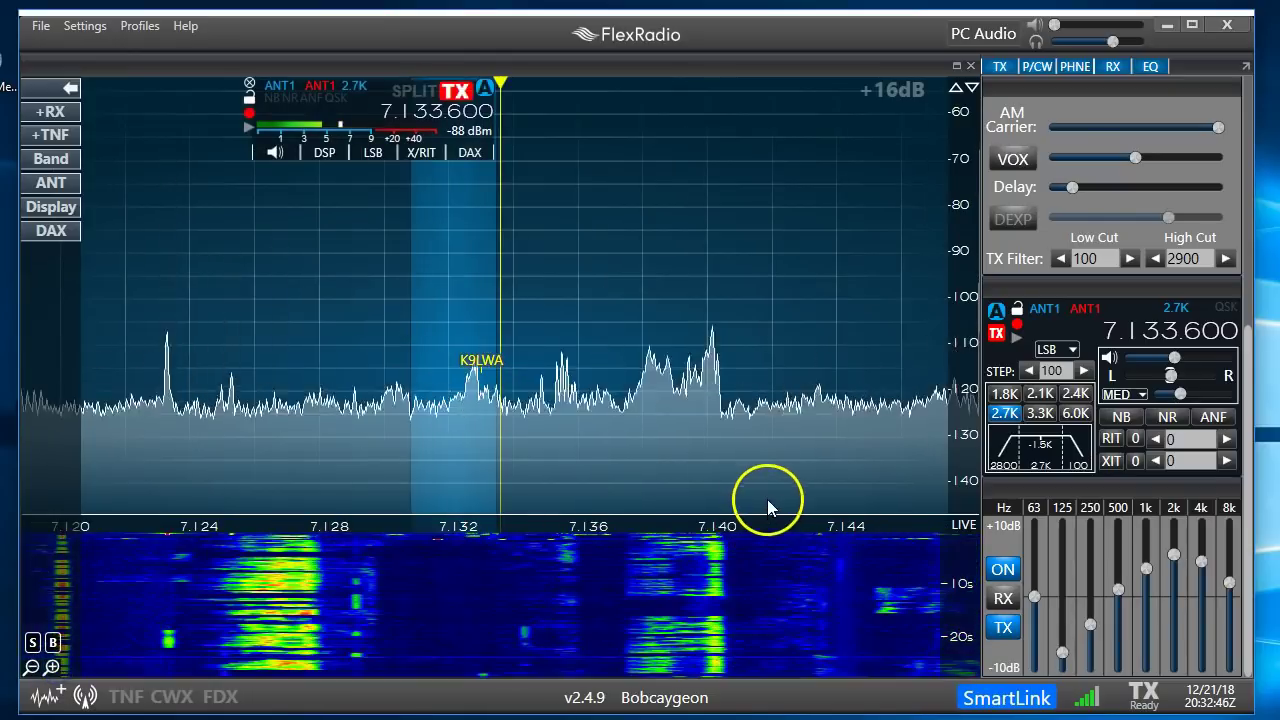
Tune slice A to 7.122.900 MHz, pan the spectrum, and switch PC Audio on
left_click(154, 412)
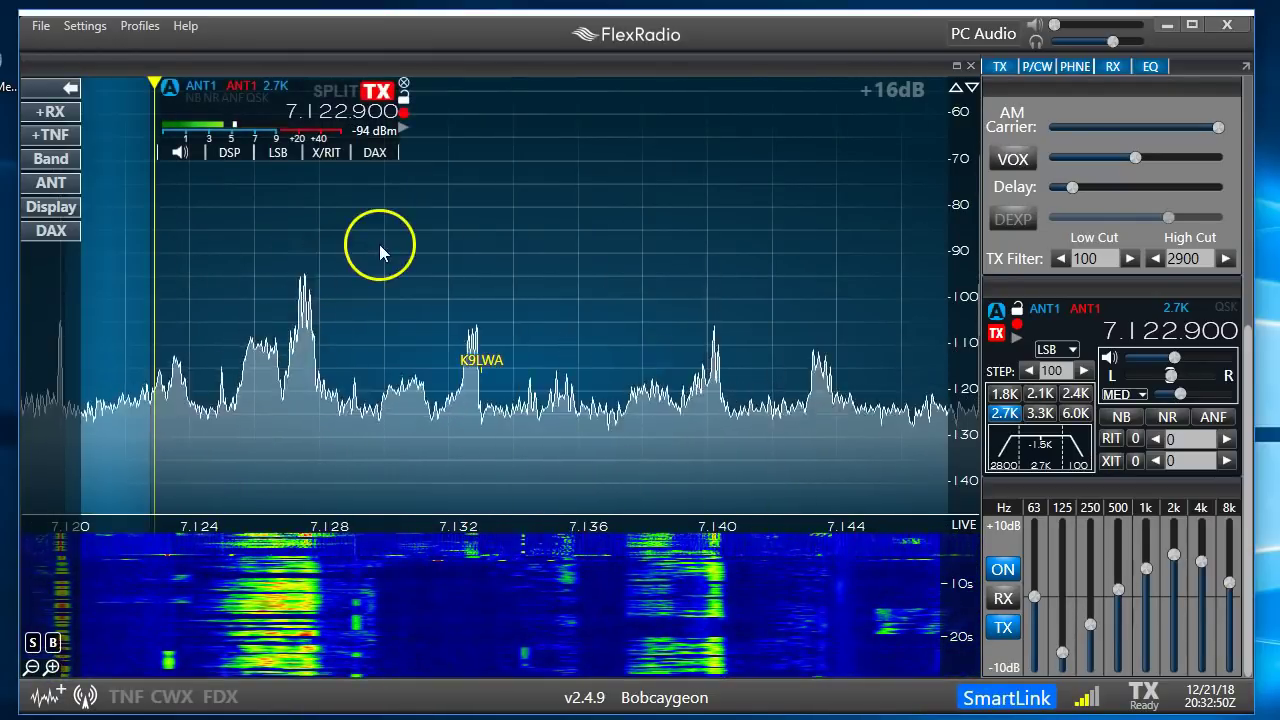
left_click_drag(379, 244, 665, 235)
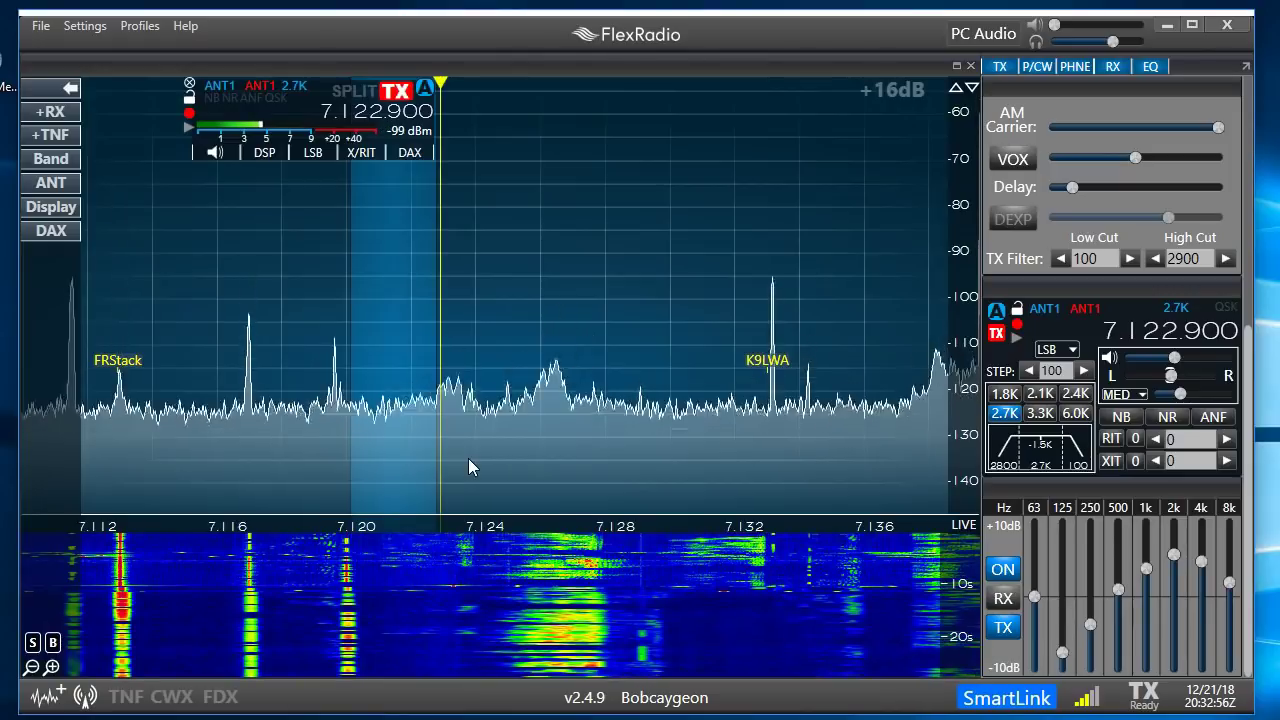
left_click(739, 191)
left_click(986, 34)
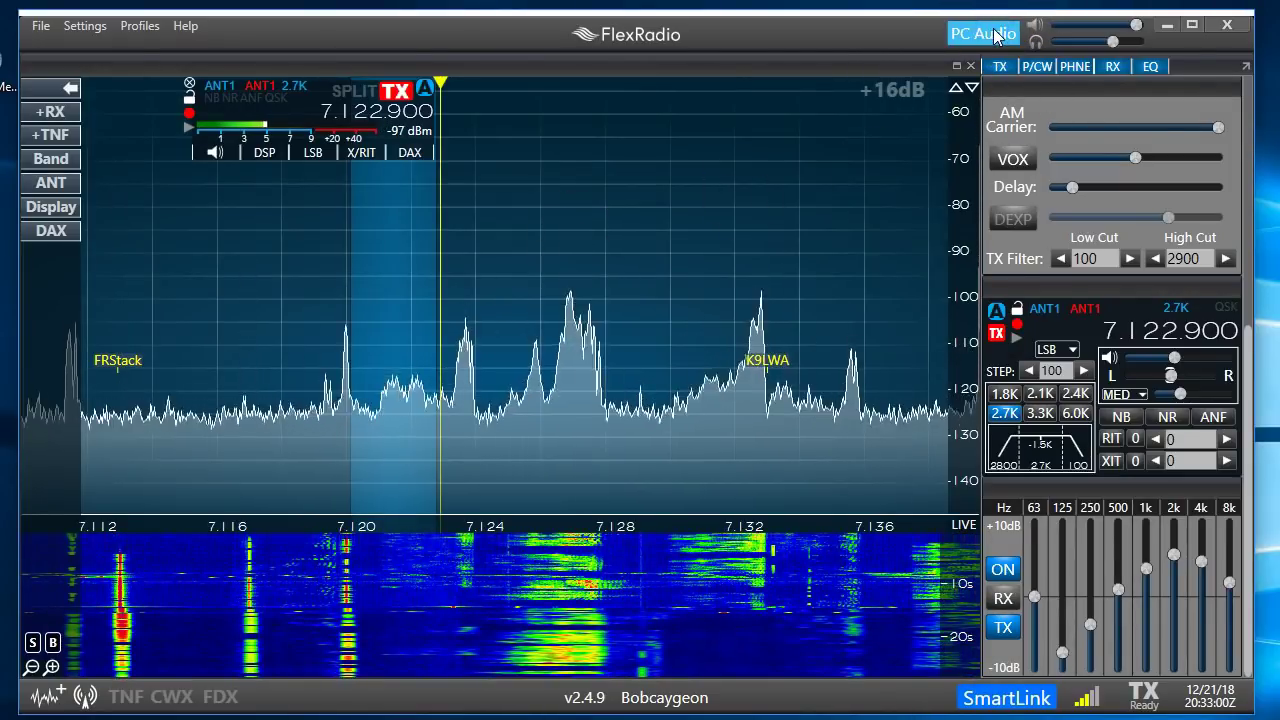
Turn up the PC audio volume, then raise the AGC threshold to about 60 and settle it at 38
left_click(749, 199)
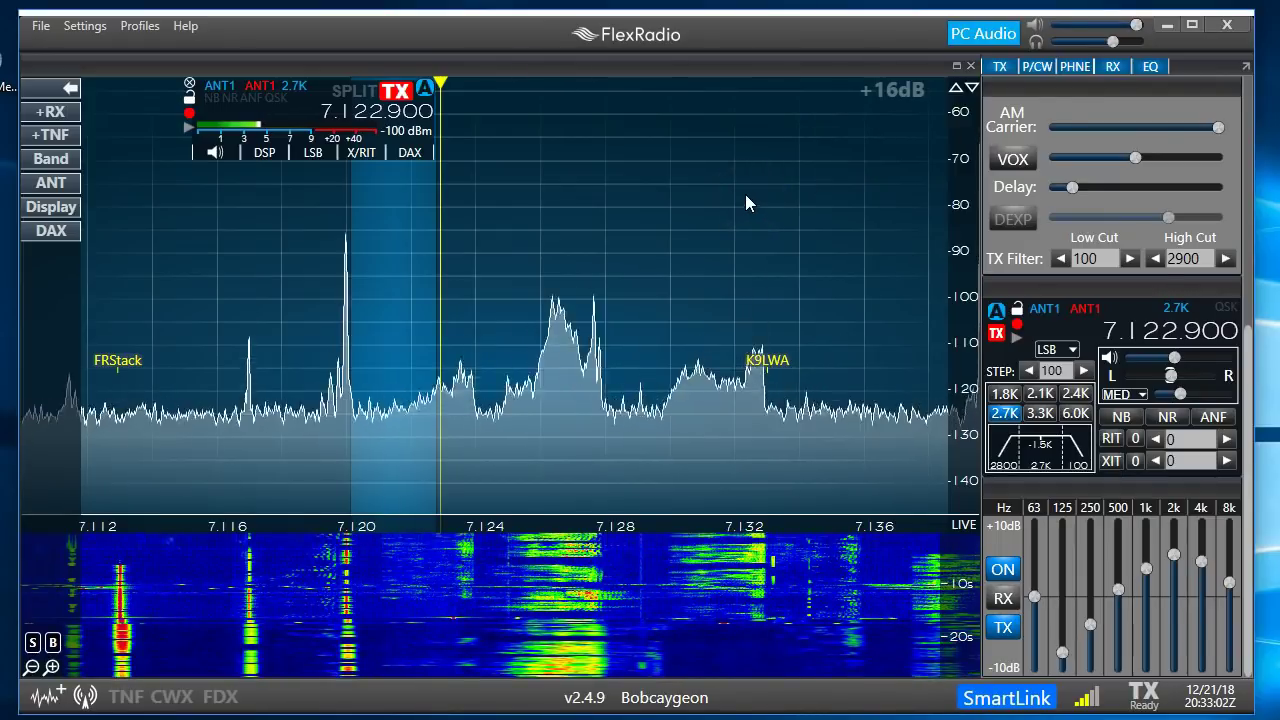
left_click(1136, 25)
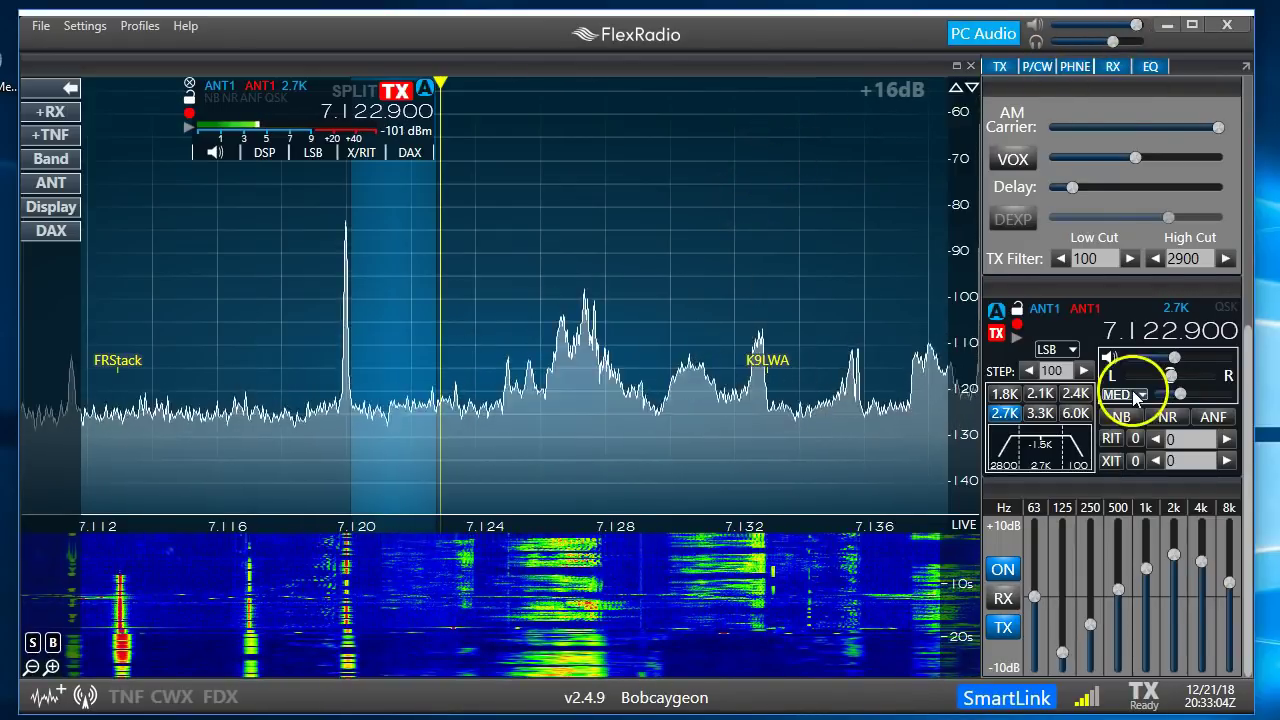
left_click(1180, 395)
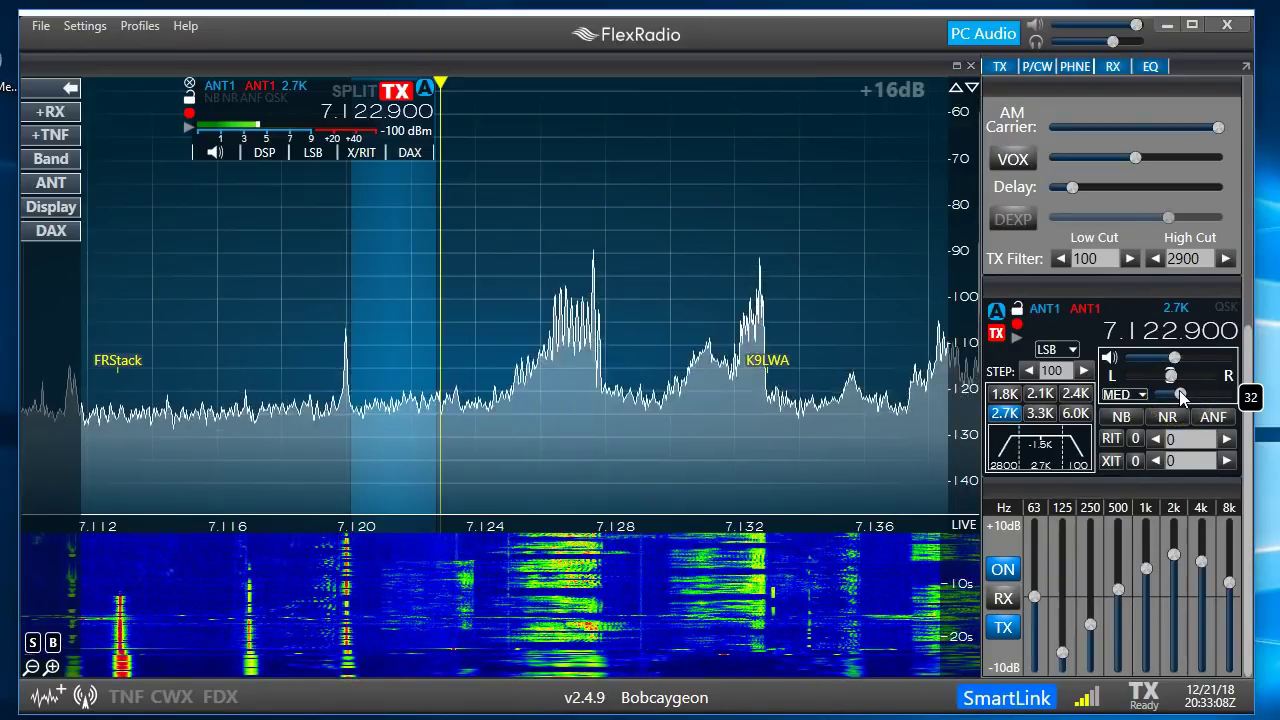
left_click_drag(1181, 395, 1203, 393)
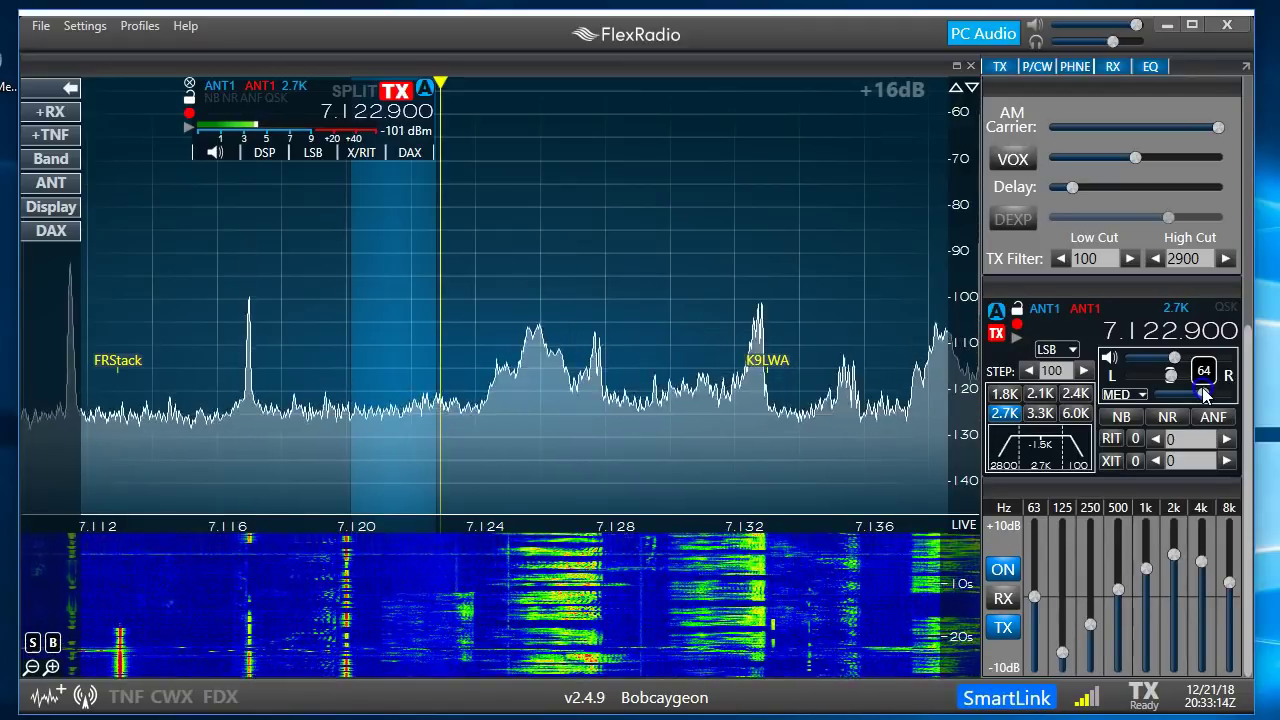
left_click_drag(1202, 387, 1190, 395)
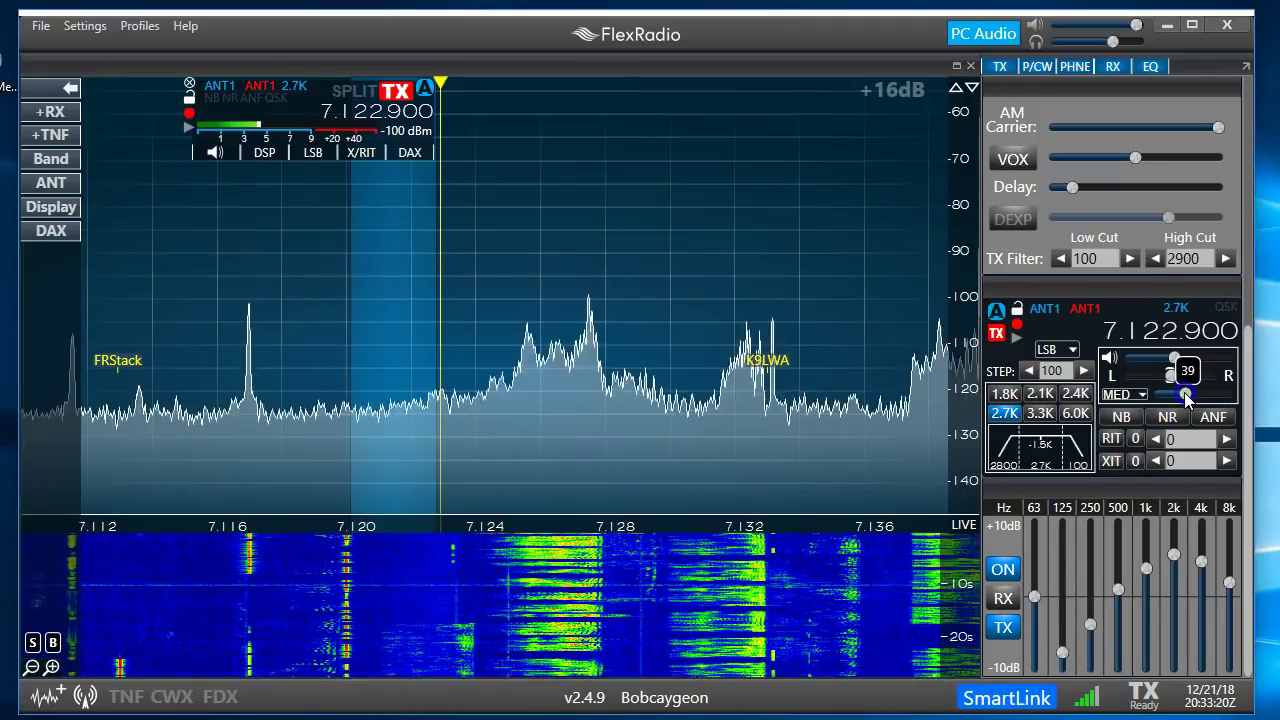
left_click_drag(1184, 392, 1183, 392)
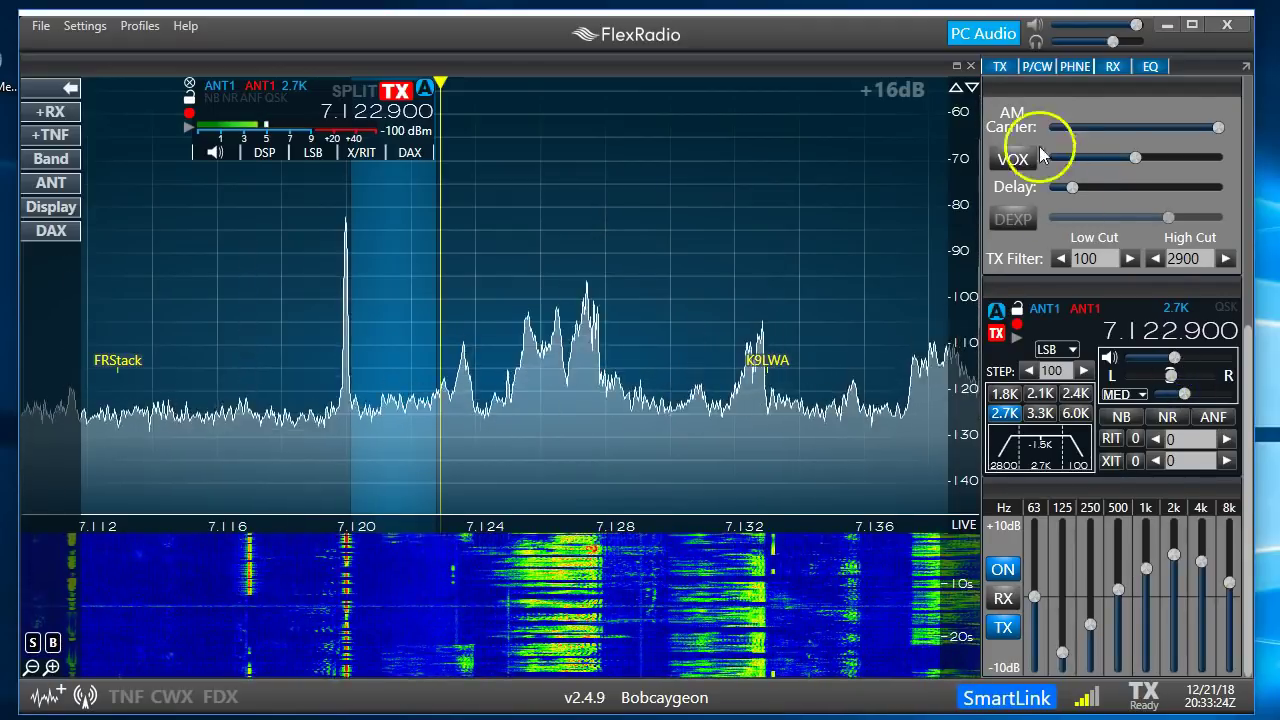
Switch PC Audio off and scroll-tune slice A to 7.128.000 MHz
left_click(975, 34)
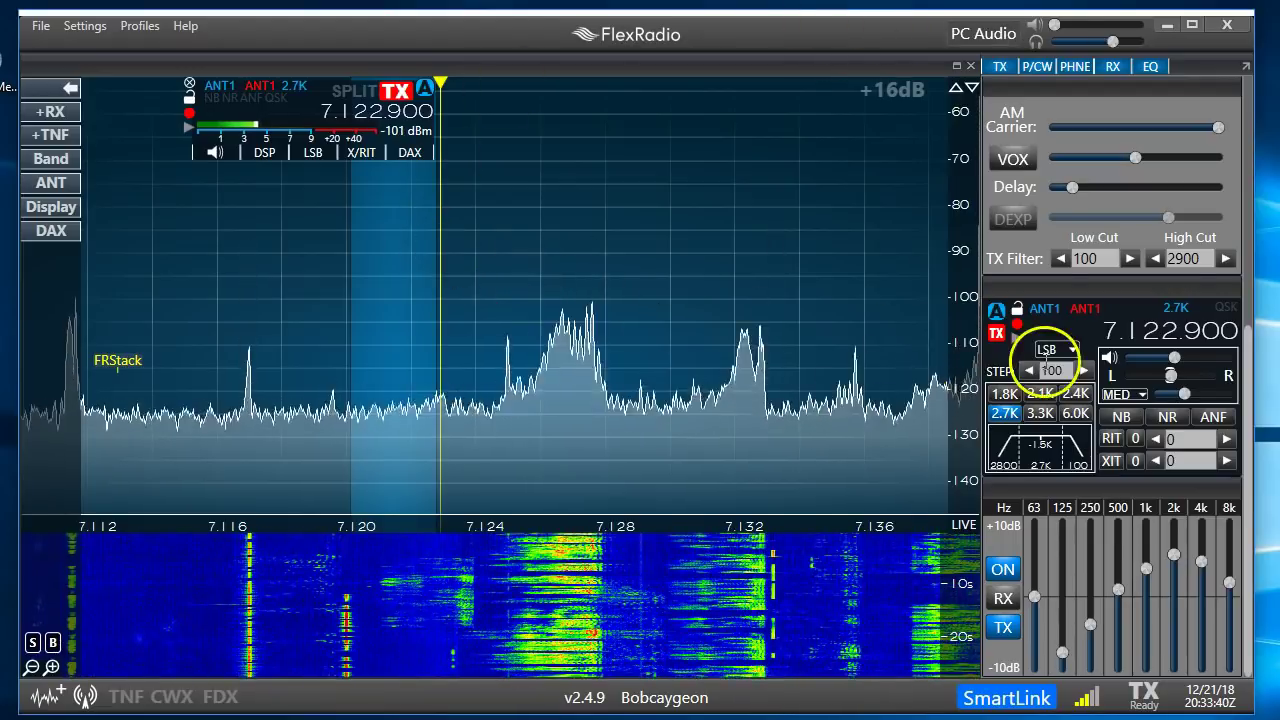
scroll(627, 363, "up", 14)
scroll(627, 371, "up", 20)
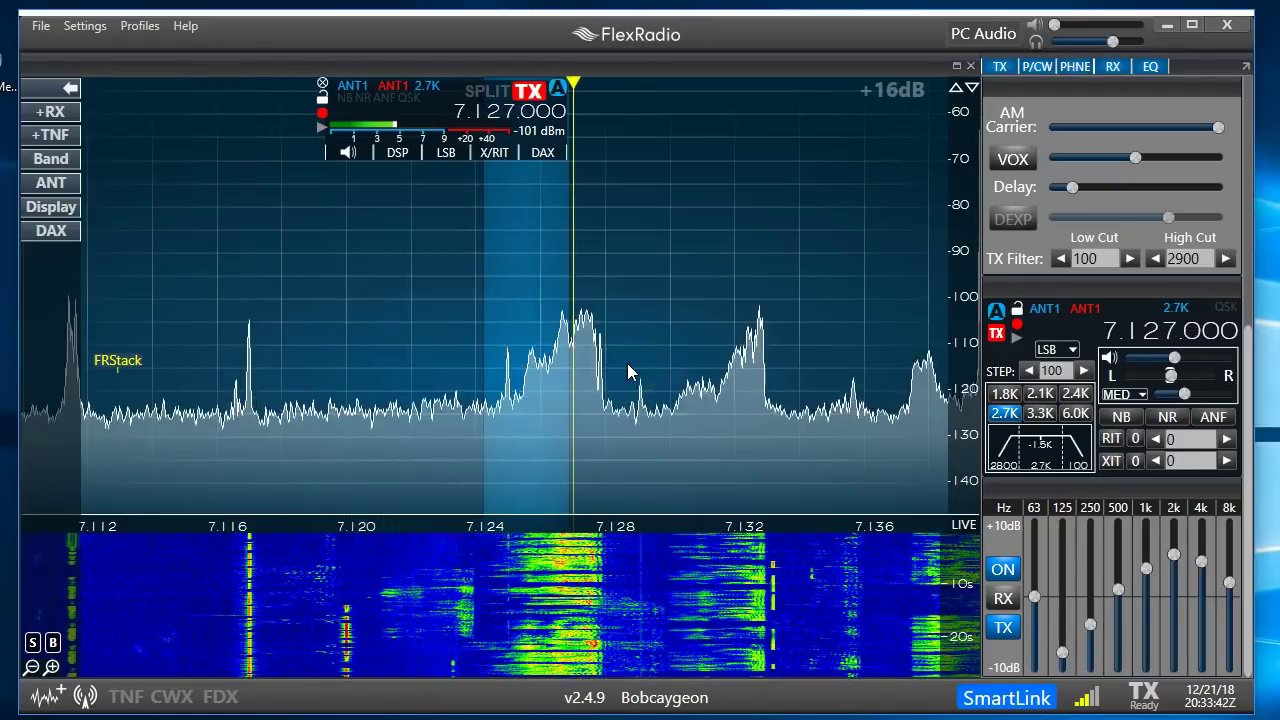
scroll(627, 371, "up", 2)
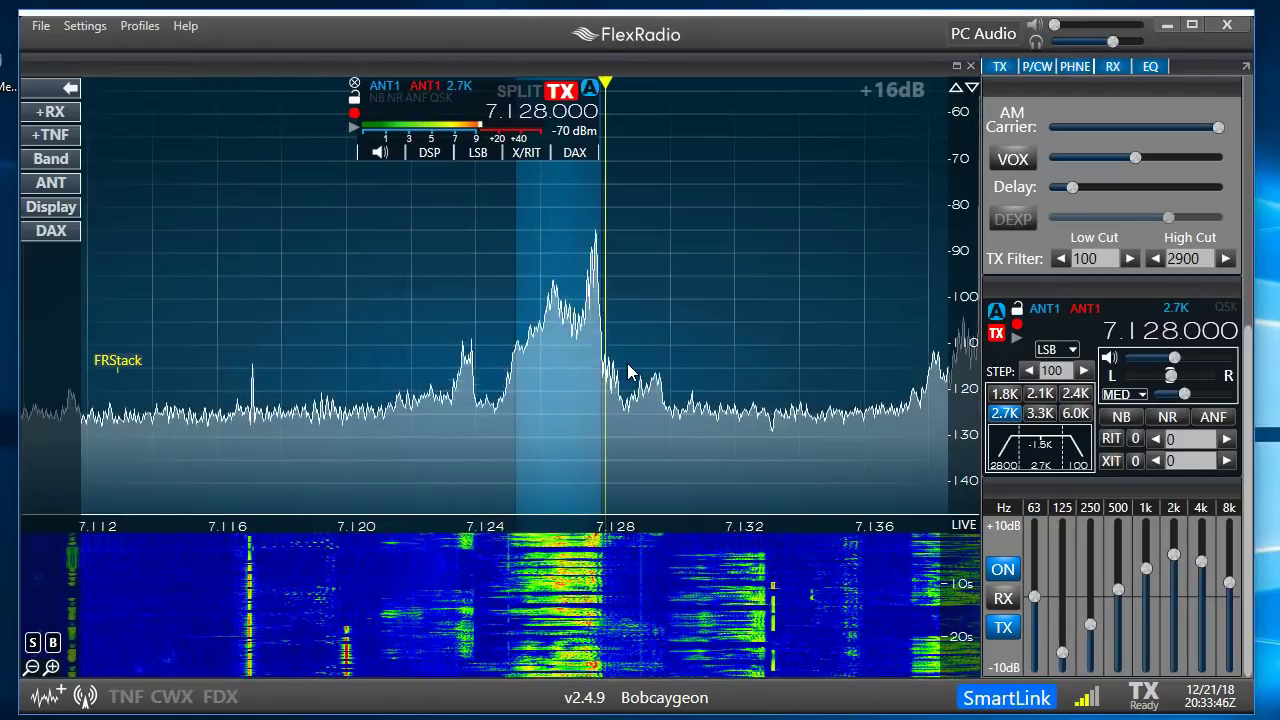
scroll(628, 370, "down", 1)
scroll(628, 370, "up", 1)
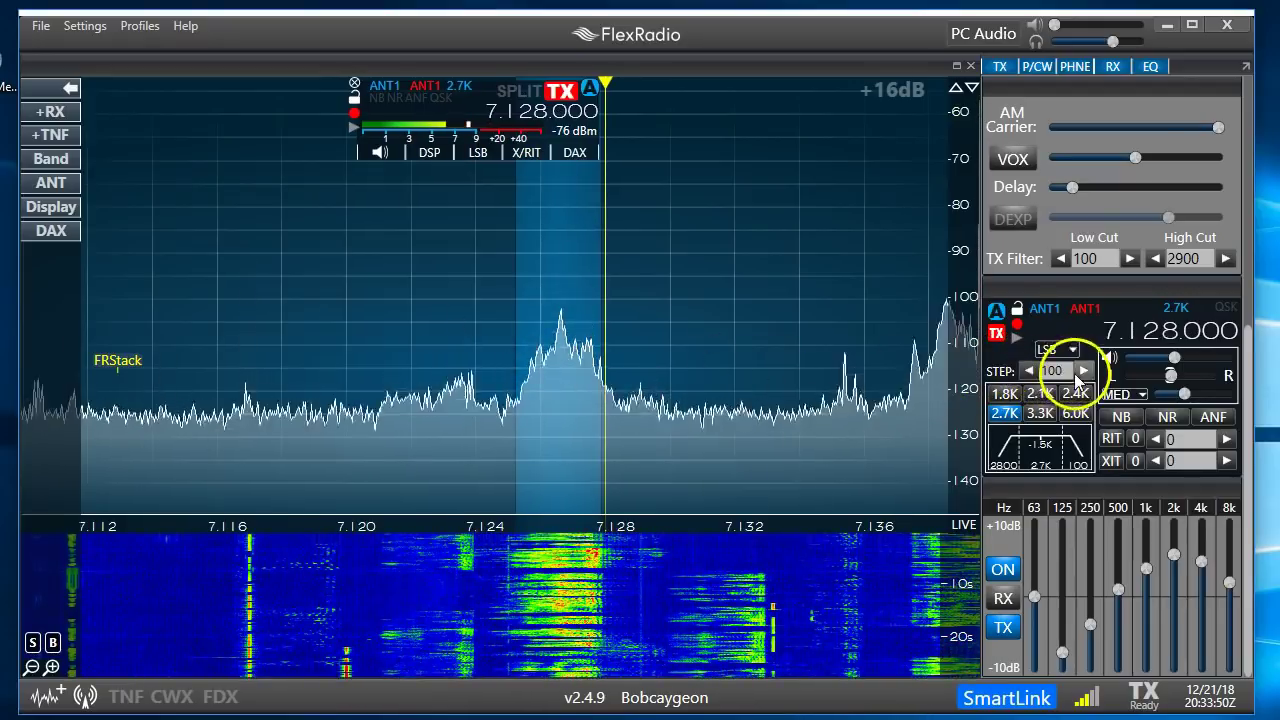
Try a 50 Hz tuning step, then return the step to 100 Hz
left_click(1029, 371)
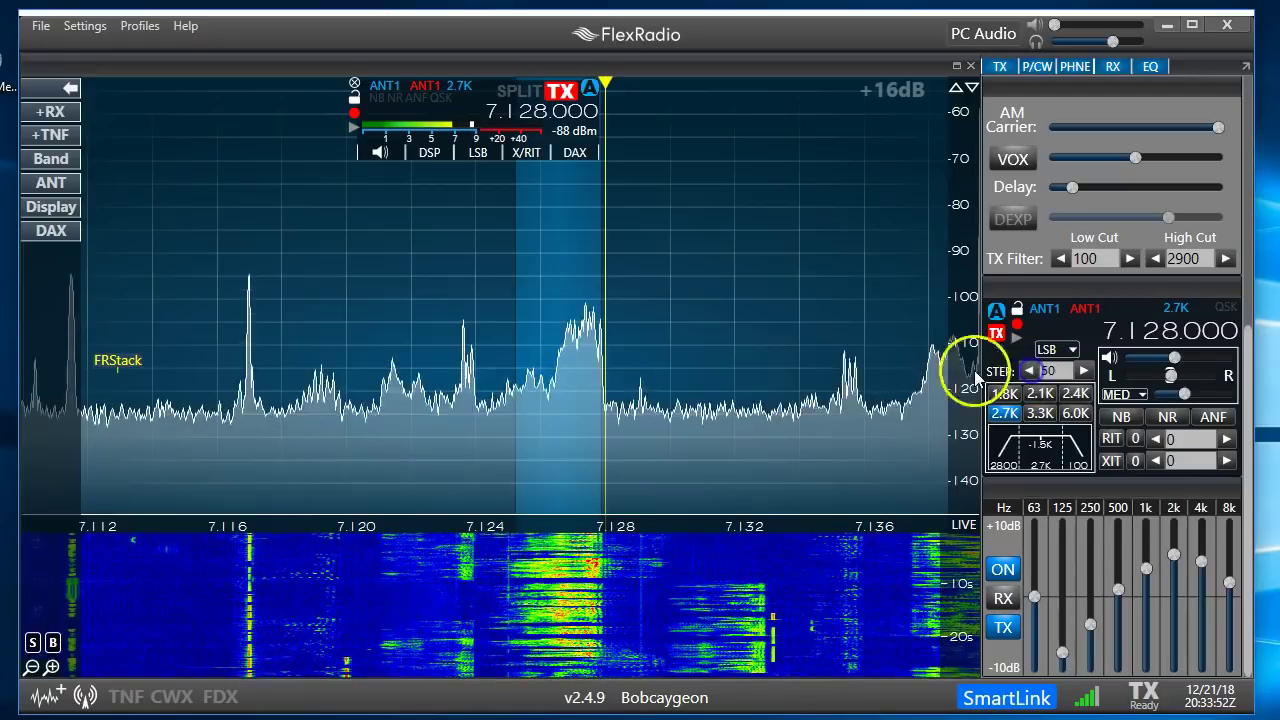
scroll(785, 335, "down", 2)
scroll(785, 335, "up", 1)
scroll(785, 335, "up", 2)
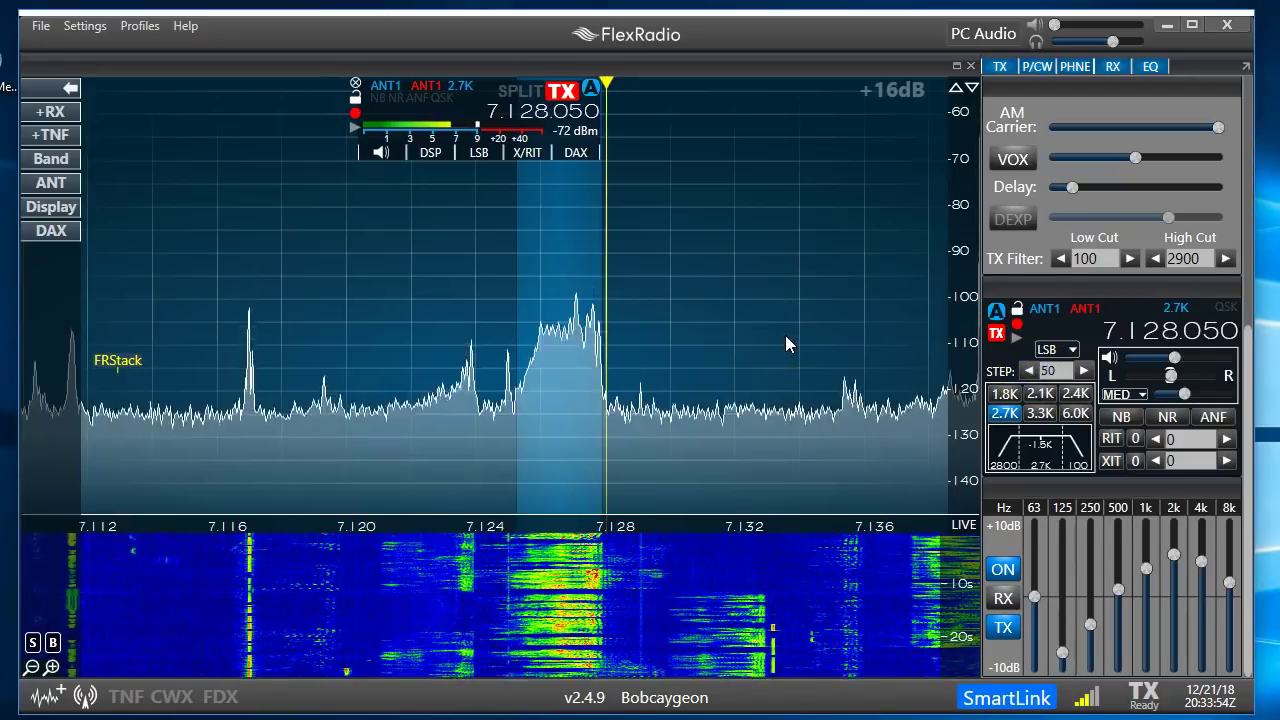
scroll(785, 335, "down", 1)
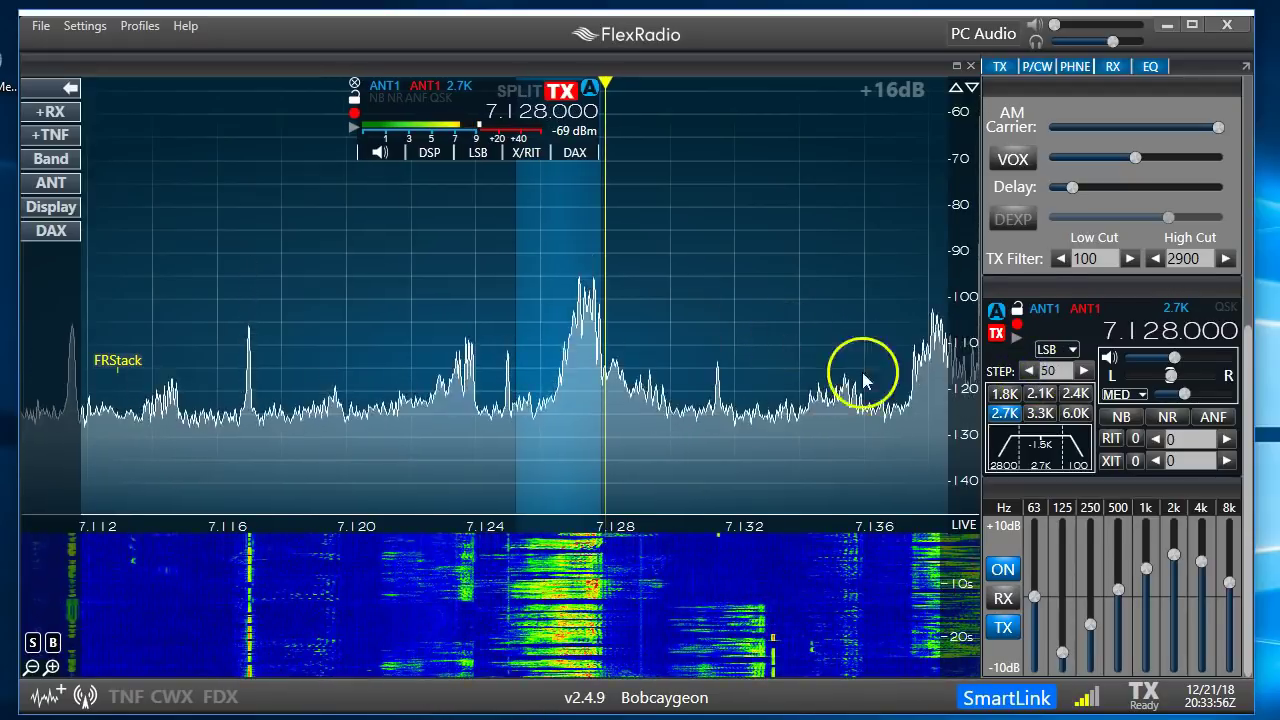
left_click(1084, 371)
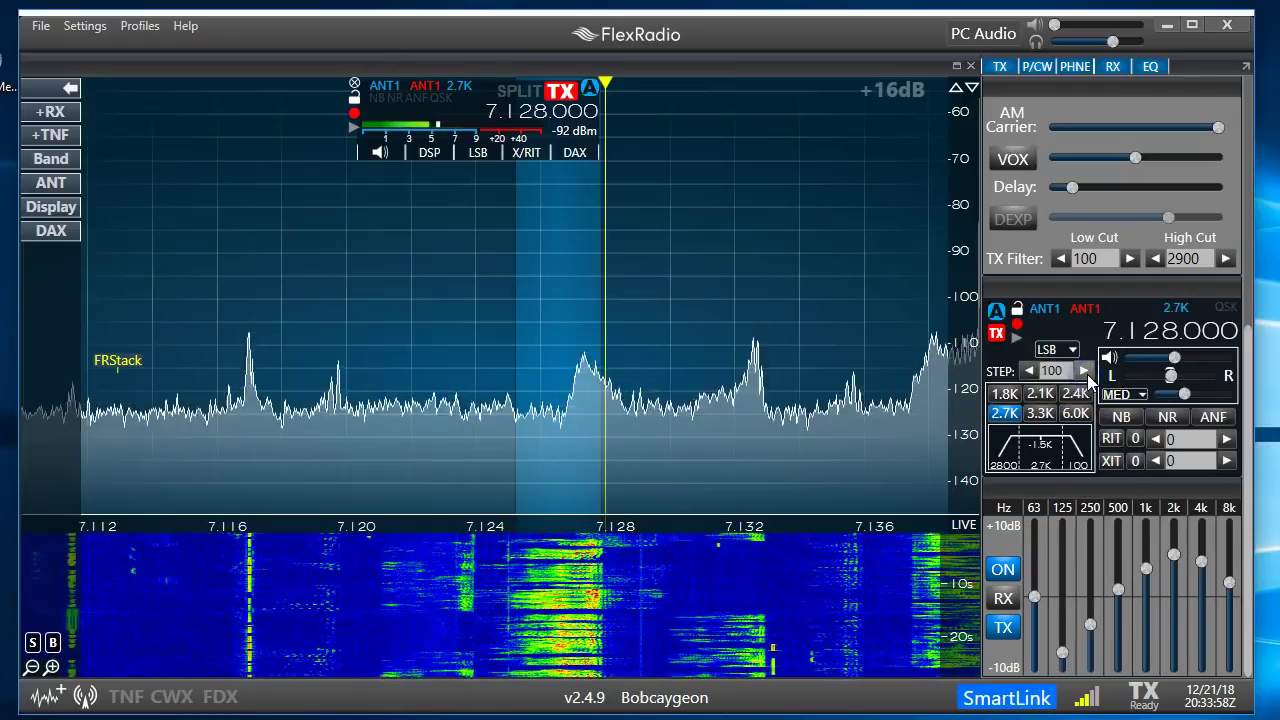